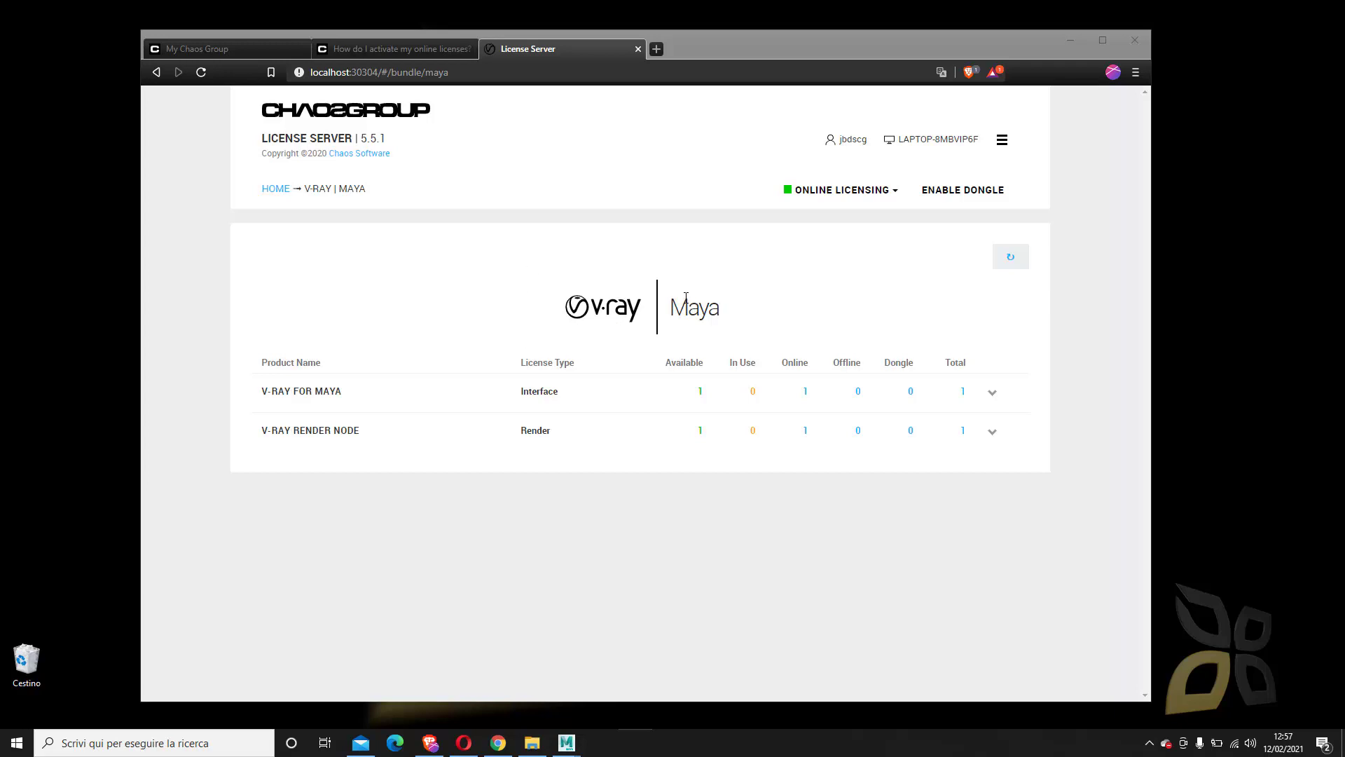
Search vray in a new browser tab and open the Chaos Group result.
{"action": "left_click", "coordinate": [657, 48]}
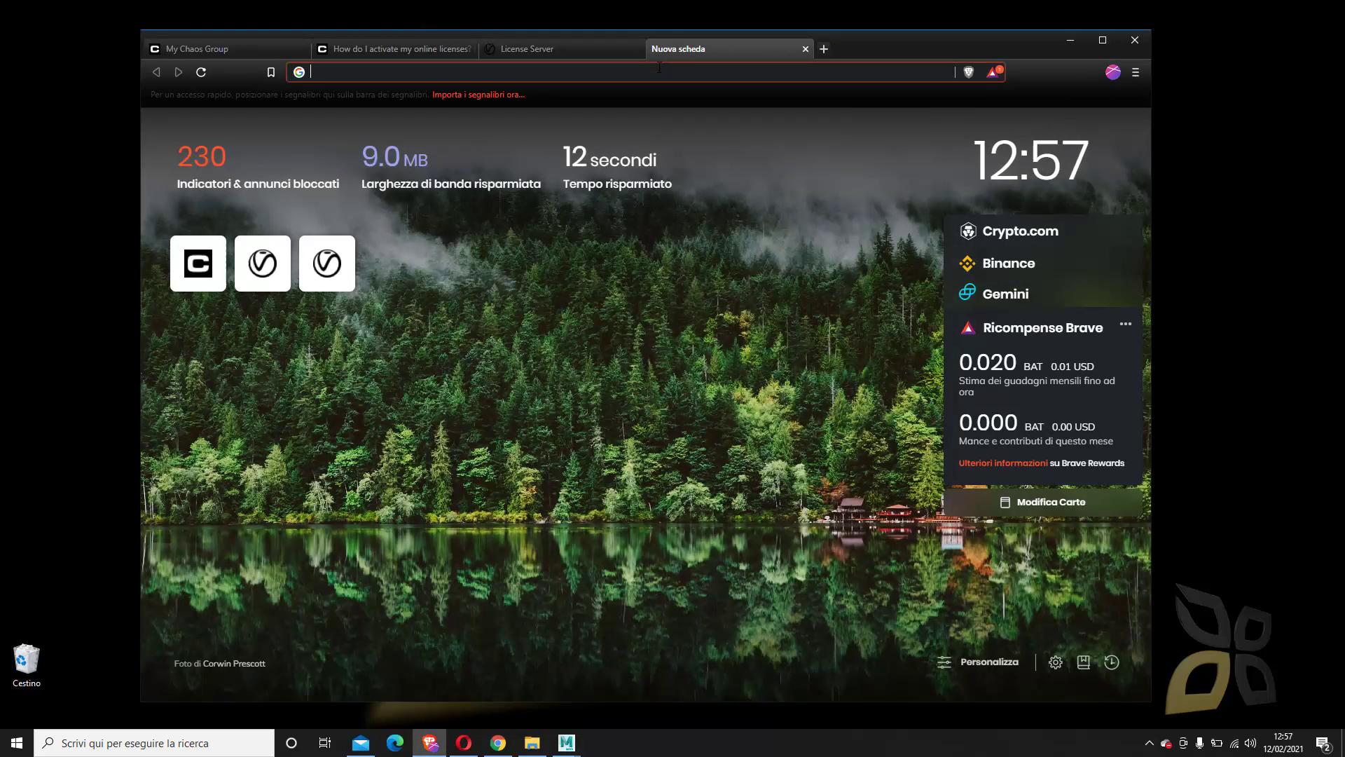
{"action": "type", "text": "vray"}
{"action": "key", "text": "Delete"}
{"action": "key", "text": "Return"}
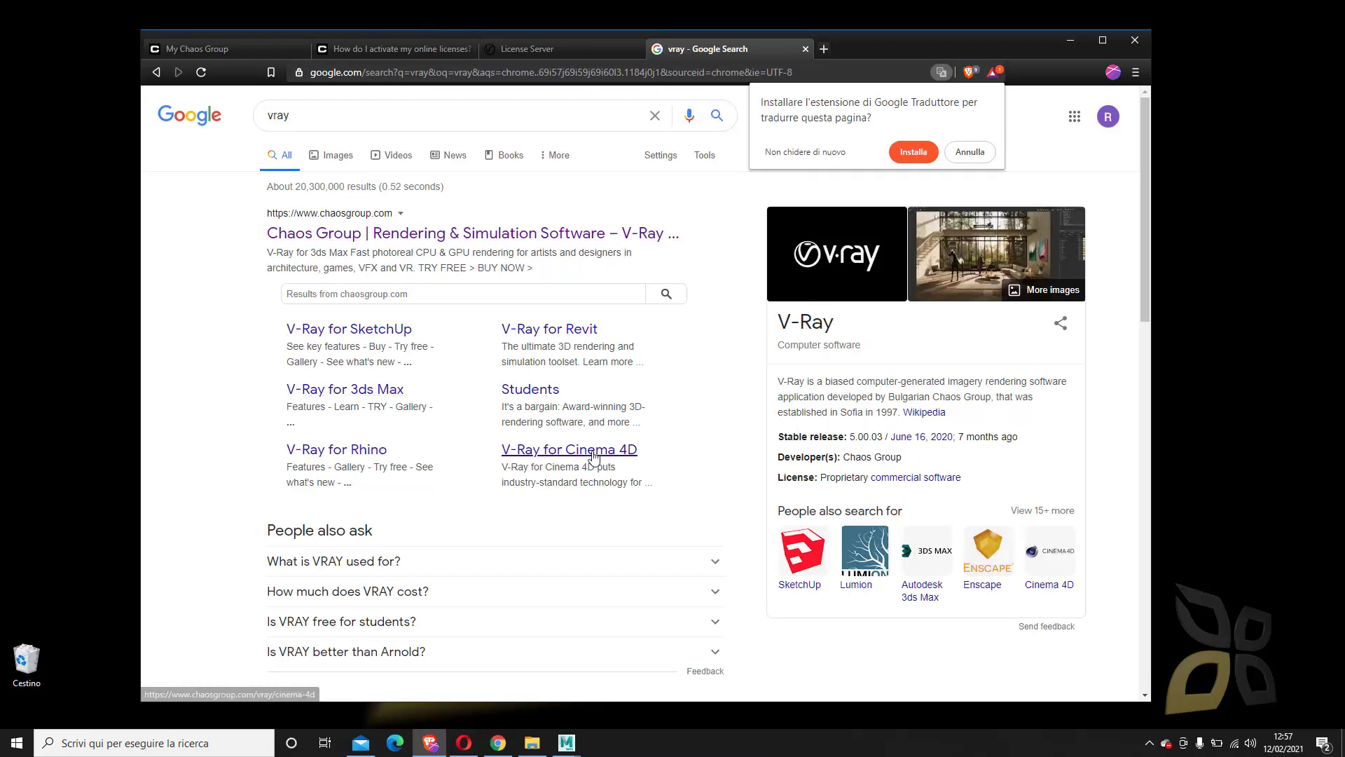
{"action": "left_click", "coordinate": [349, 232]}
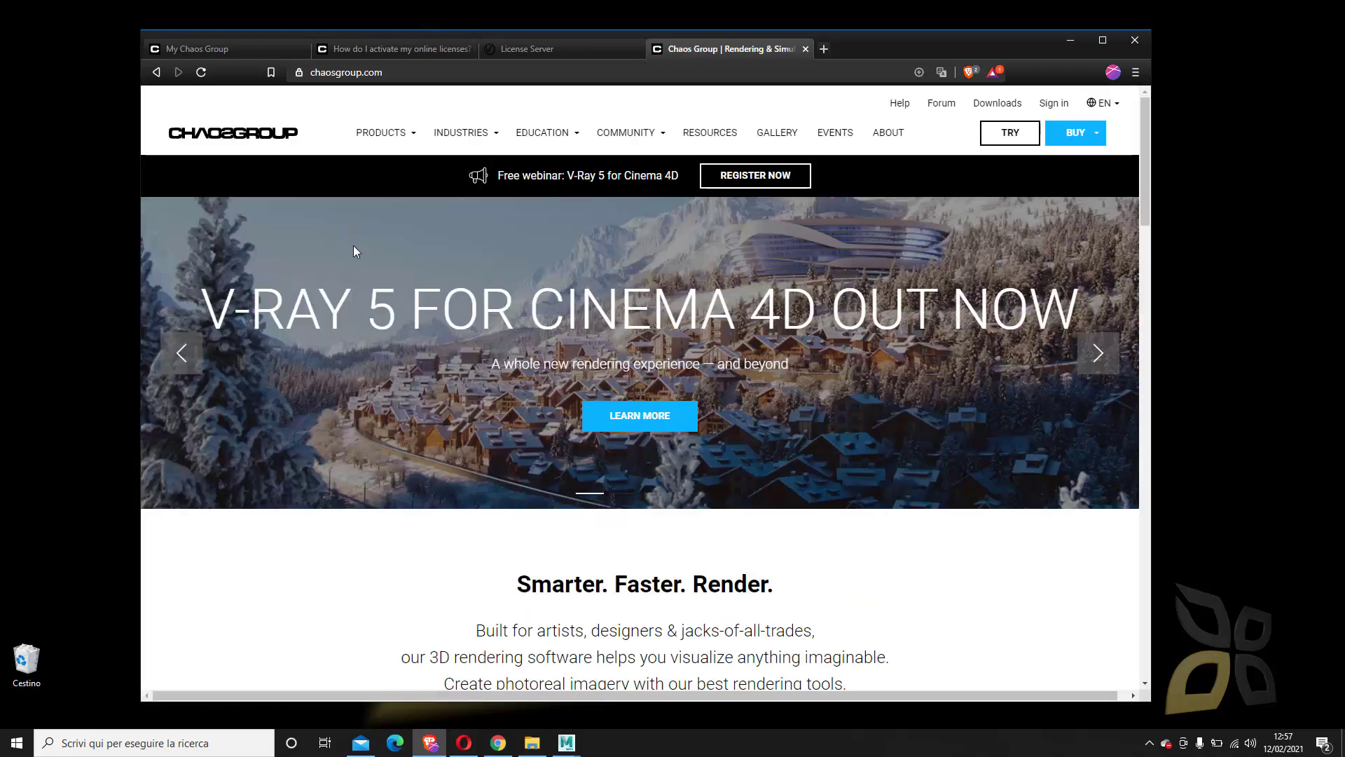
{"action": "mouse_move", "coordinate": [404, 150]}
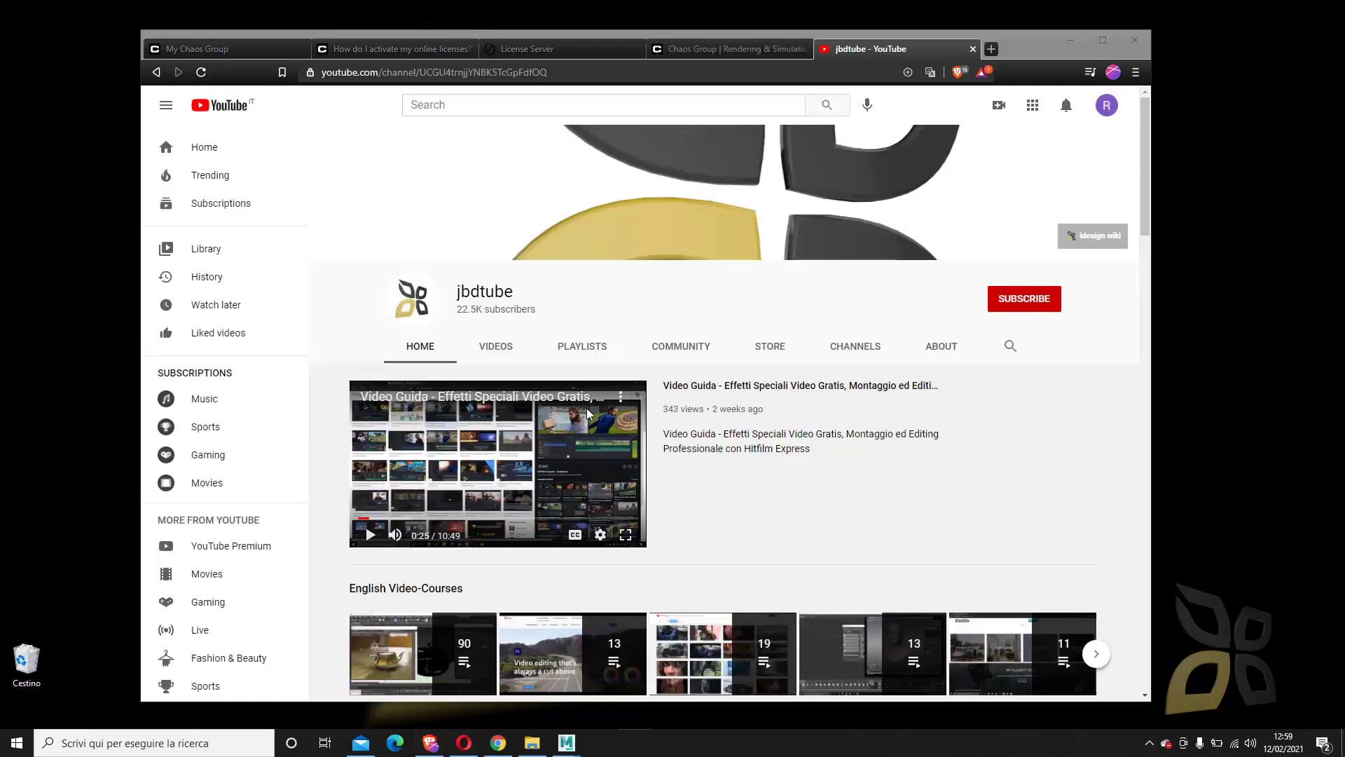
Search the YouTube channel for vray, skim the V-Ray course videos, then return to the Chaos Group tab.
{"action": "left_click", "coordinate": [1009, 347]}
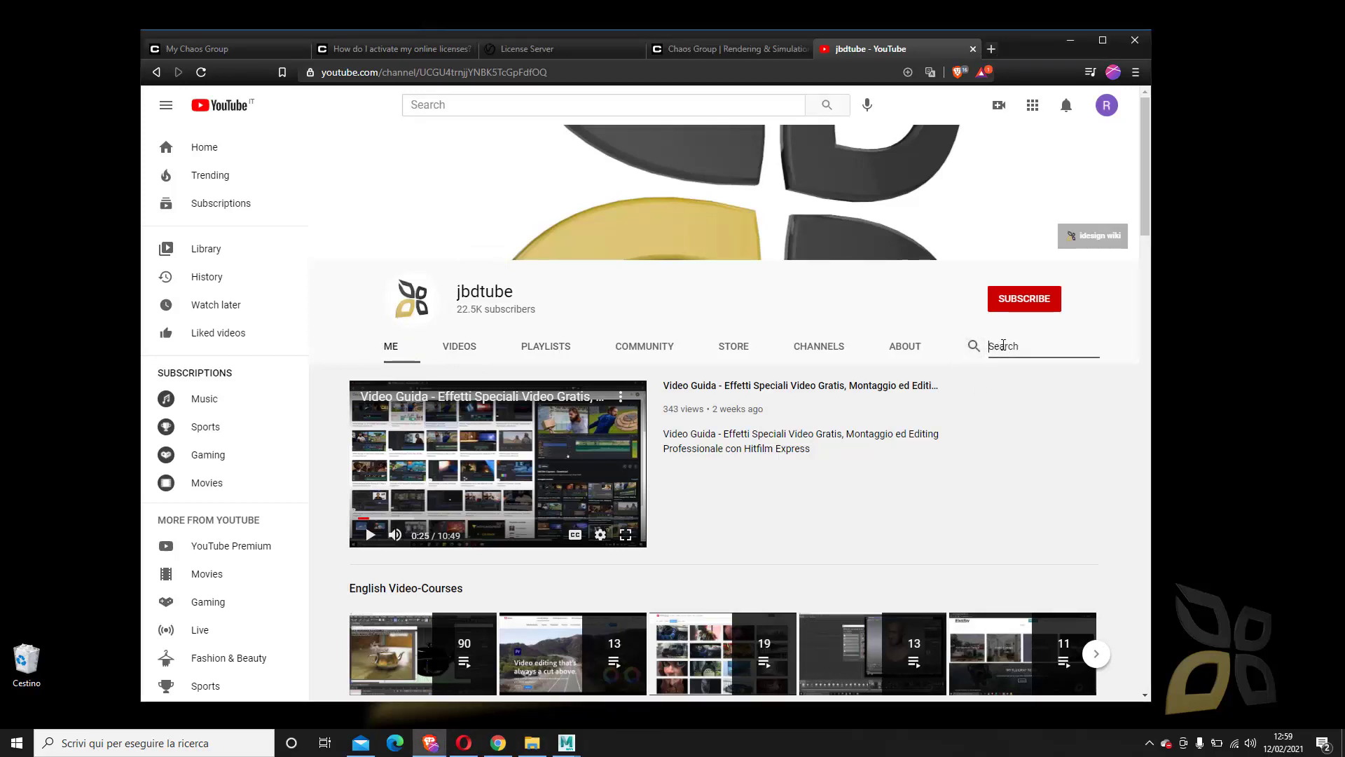
{"action": "type", "text": "vray"}
{"action": "key", "text": "Return"}
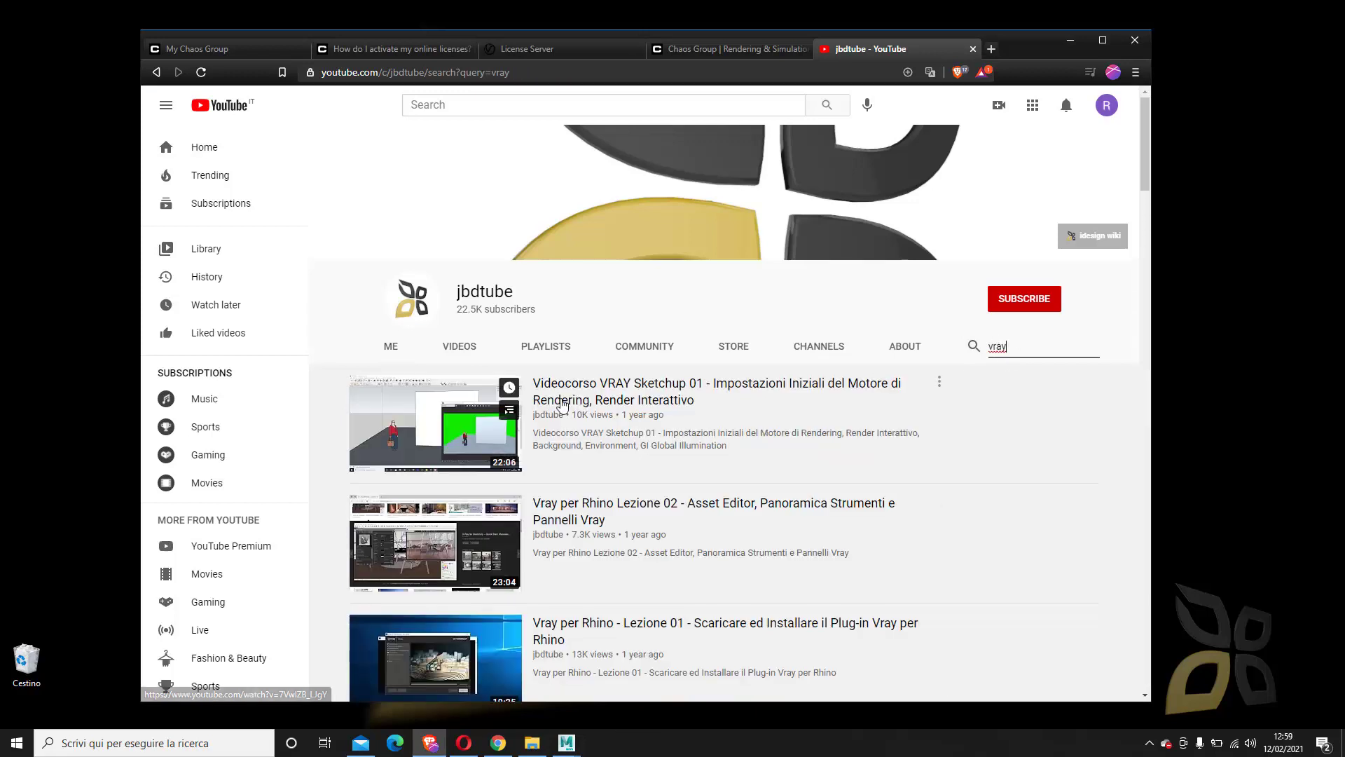
{"action": "scroll", "coordinate": [482, 538], "scroll_direction": "down", "scroll_amount": 1}
{"action": "scroll", "coordinate": [482, 538], "scroll_direction": "down", "scroll_amount": 3}
{"action": "scroll", "coordinate": [630, 393], "scroll_direction": "up", "scroll_amount": 4}
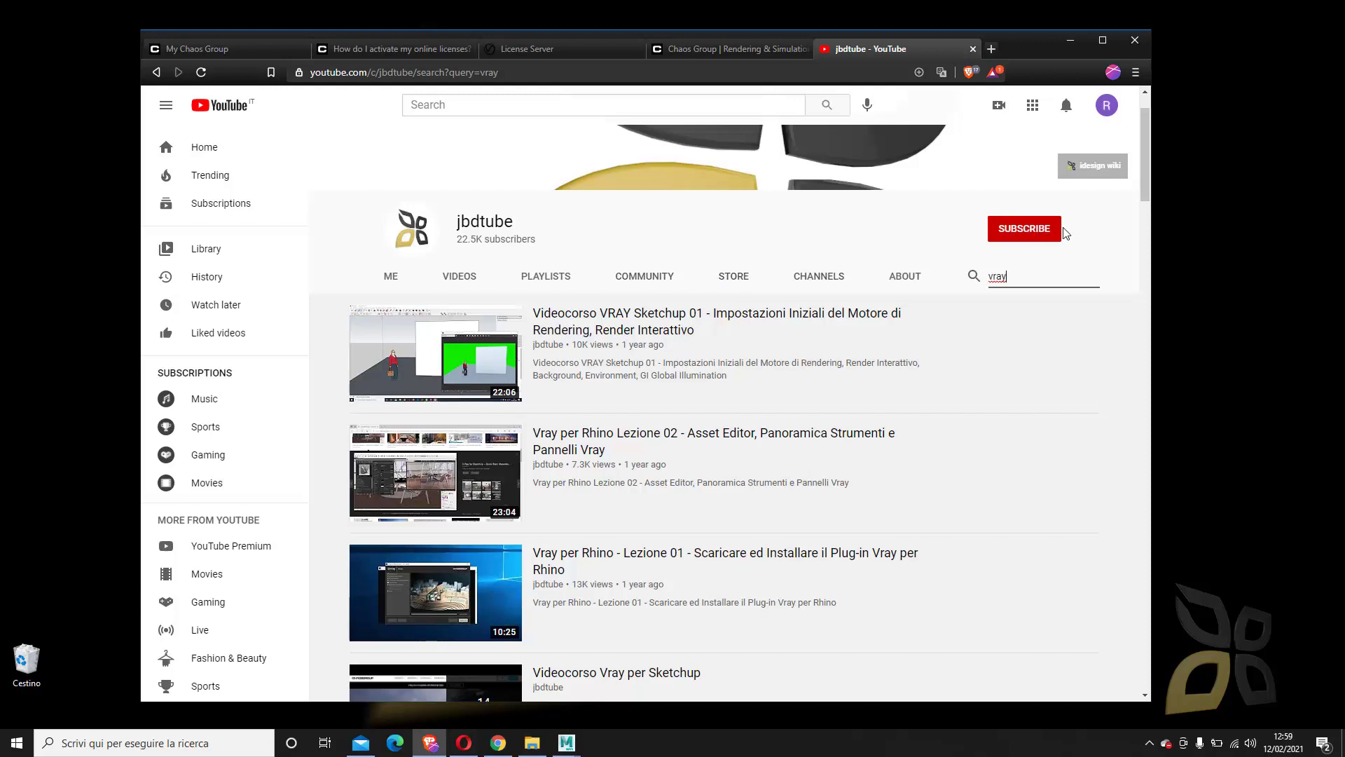
{"action": "left_click", "coordinate": [728, 49]}
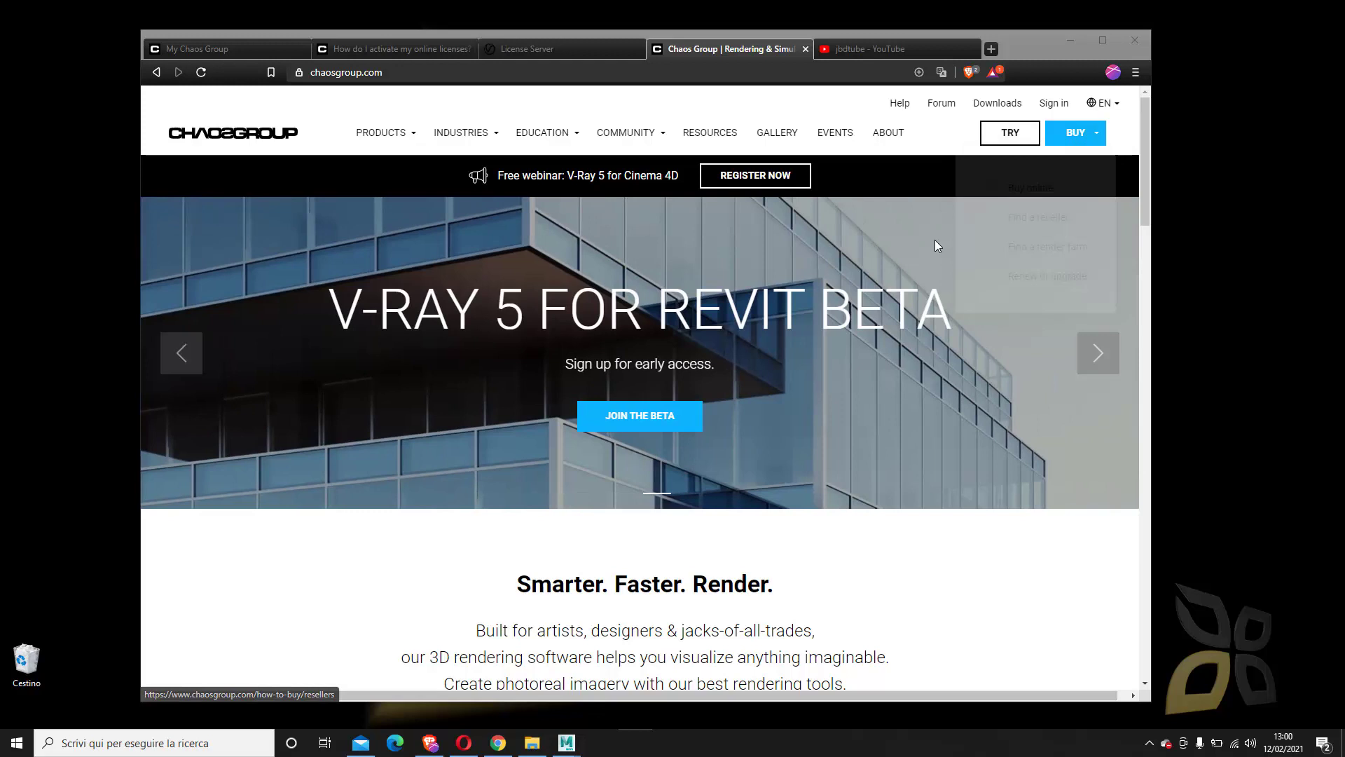
Open the TRY page and scroll through the 30-day V-Ray trial listings, then back to the top.
{"action": "left_click", "coordinate": [1009, 140]}
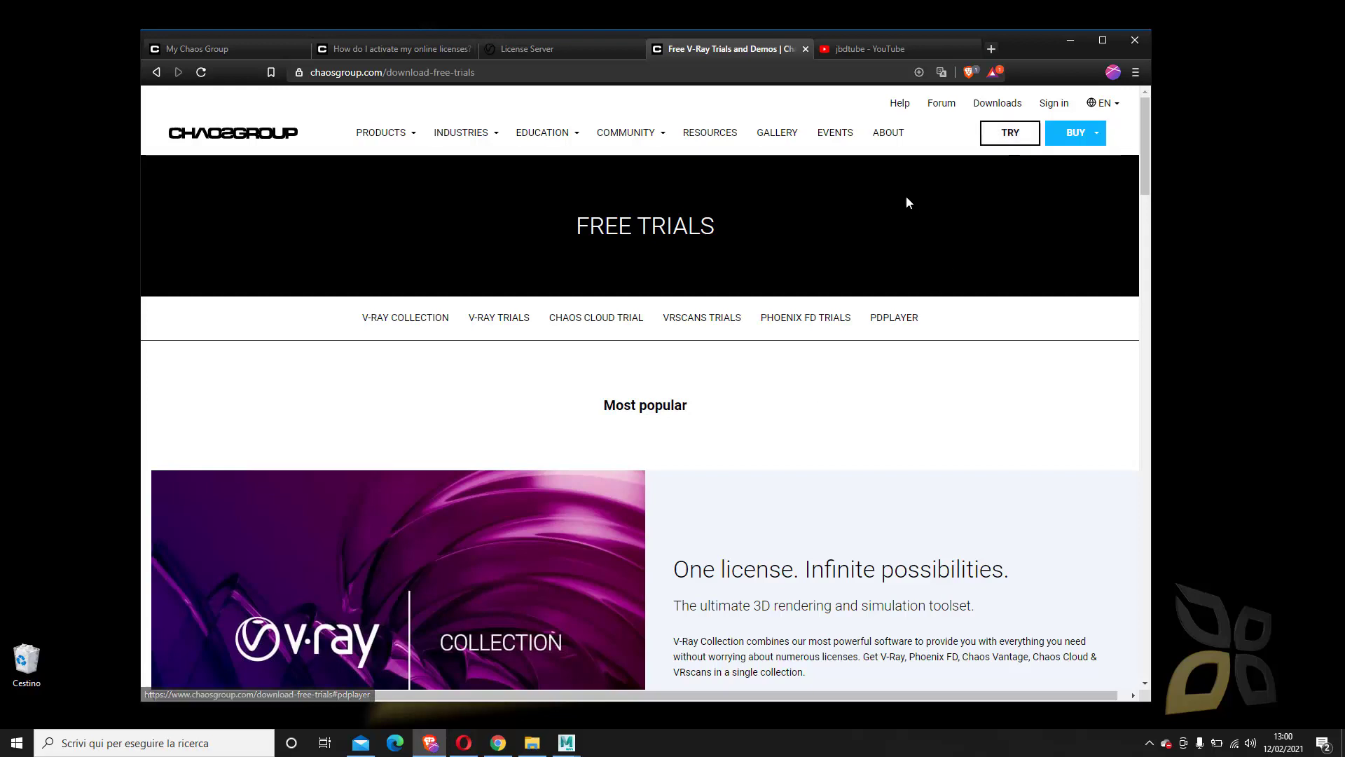
{"action": "scroll", "coordinate": [666, 312], "scroll_direction": "down", "scroll_amount": 5}
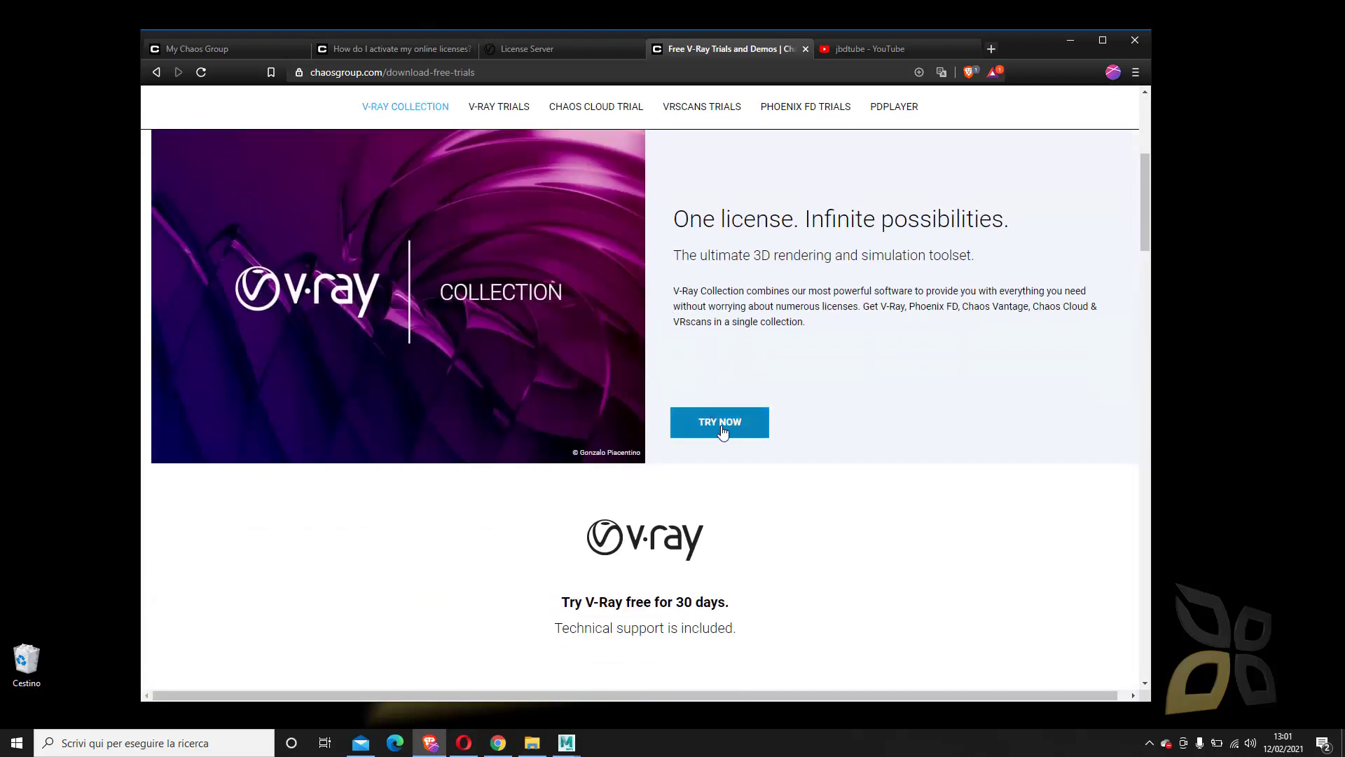
{"action": "scroll", "coordinate": [650, 581], "scroll_direction": "down", "scroll_amount": 3}
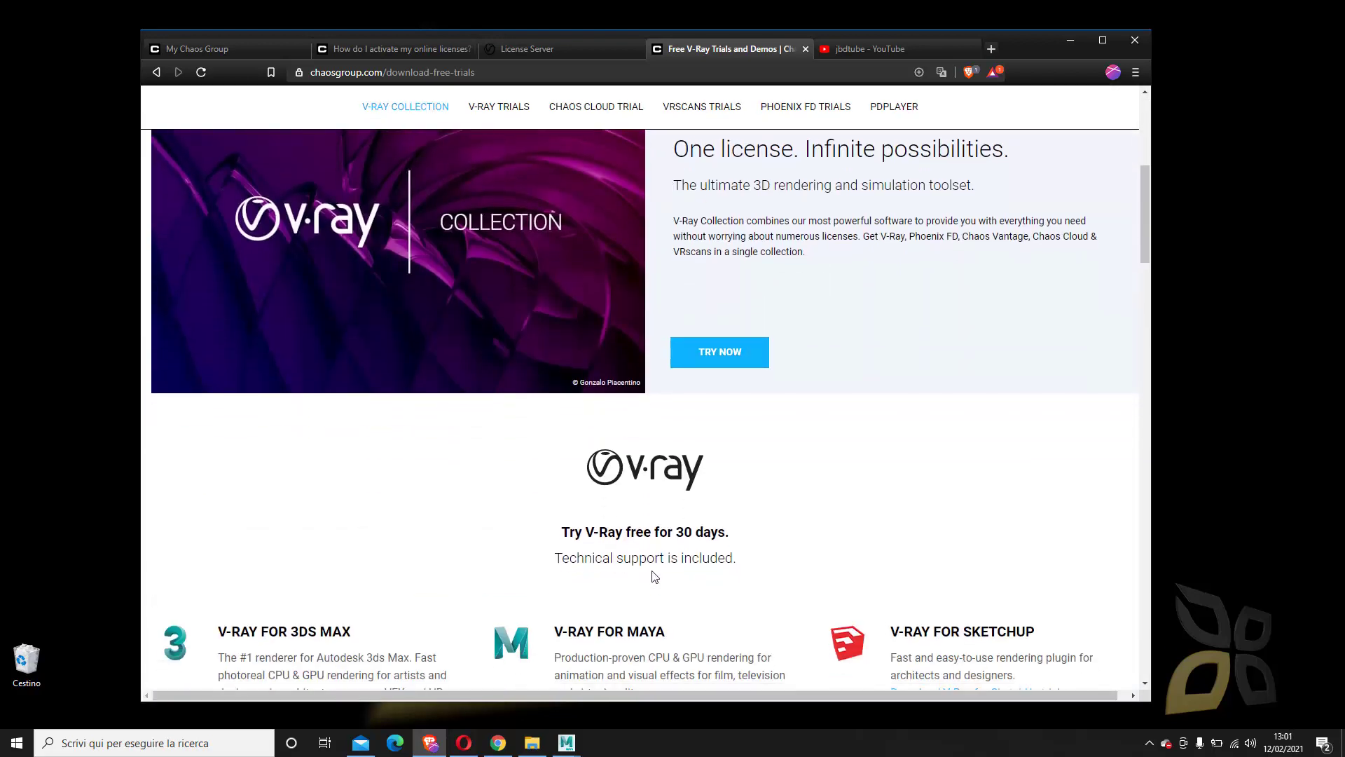
{"action": "left_click_drag", "start_coordinate": [659, 390], "coordinate": [719, 393]}
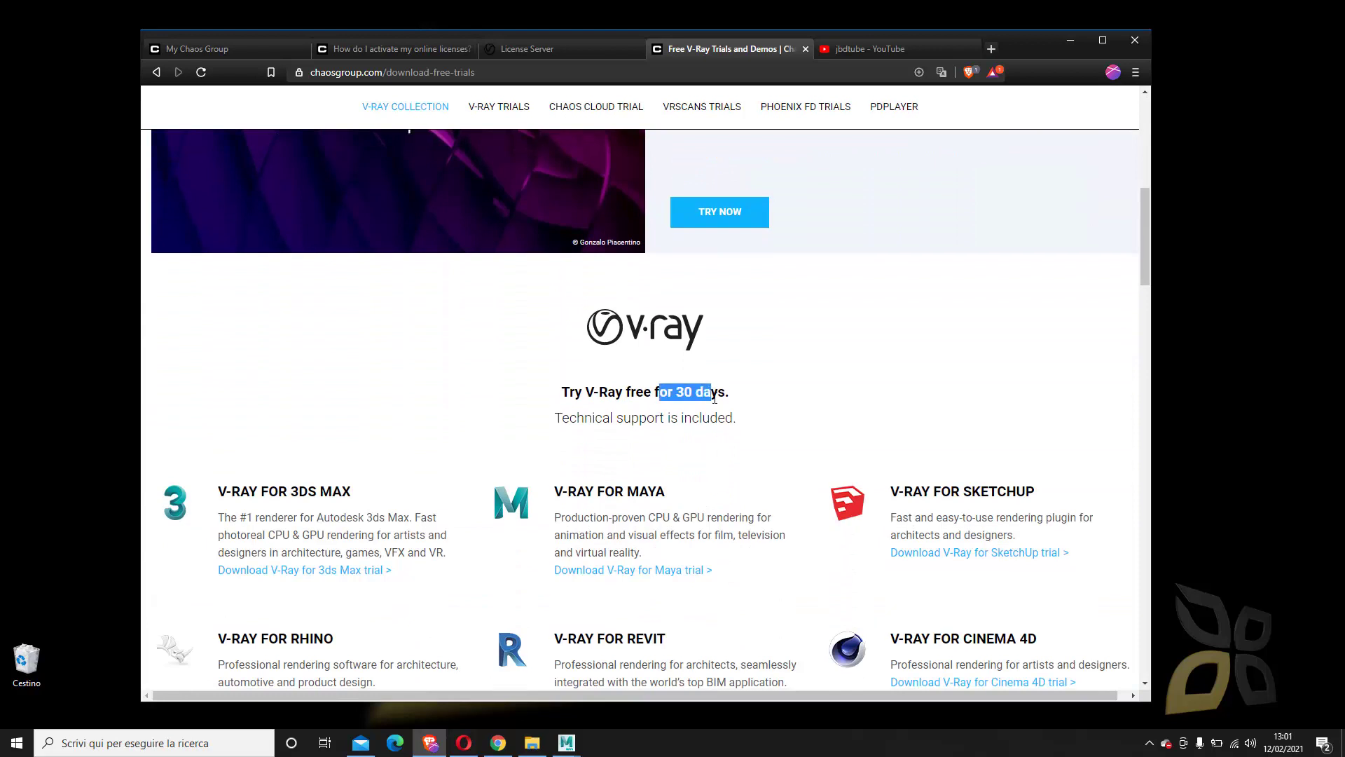
{"action": "left_click", "coordinate": [735, 413]}
{"action": "scroll", "coordinate": [704, 440], "scroll_direction": "down", "scroll_amount": 2}
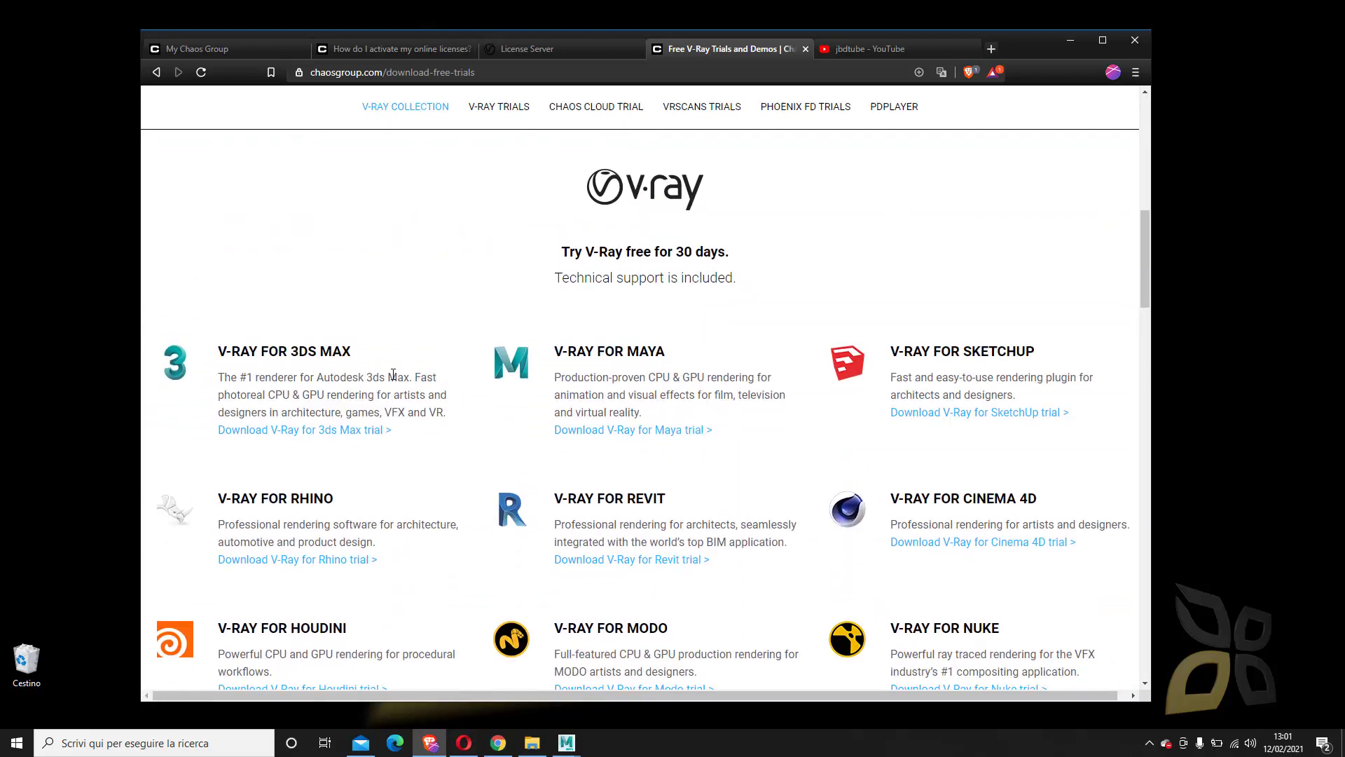
{"action": "scroll", "coordinate": [400, 375], "scroll_direction": "down", "scroll_amount": 1}
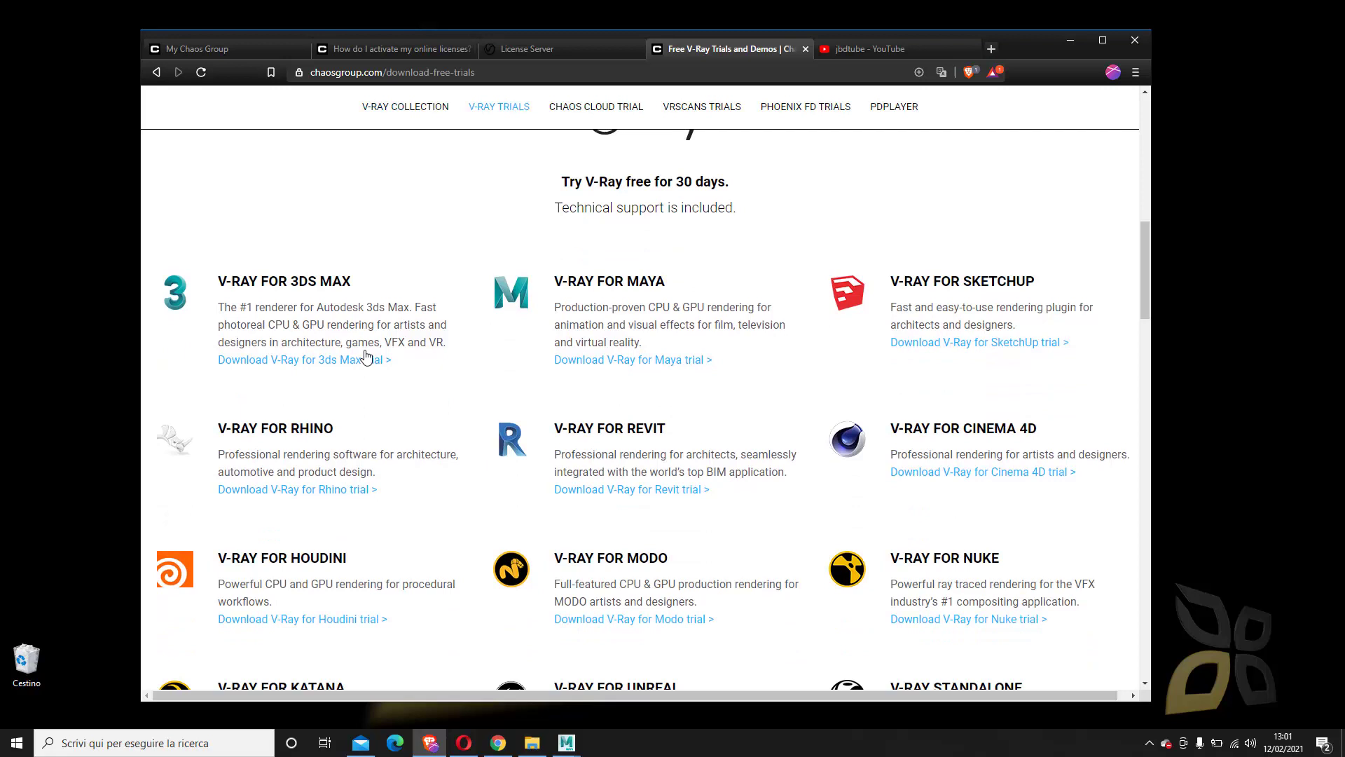
{"action": "scroll", "coordinate": [707, 360], "scroll_direction": "up", "scroll_amount": 8}
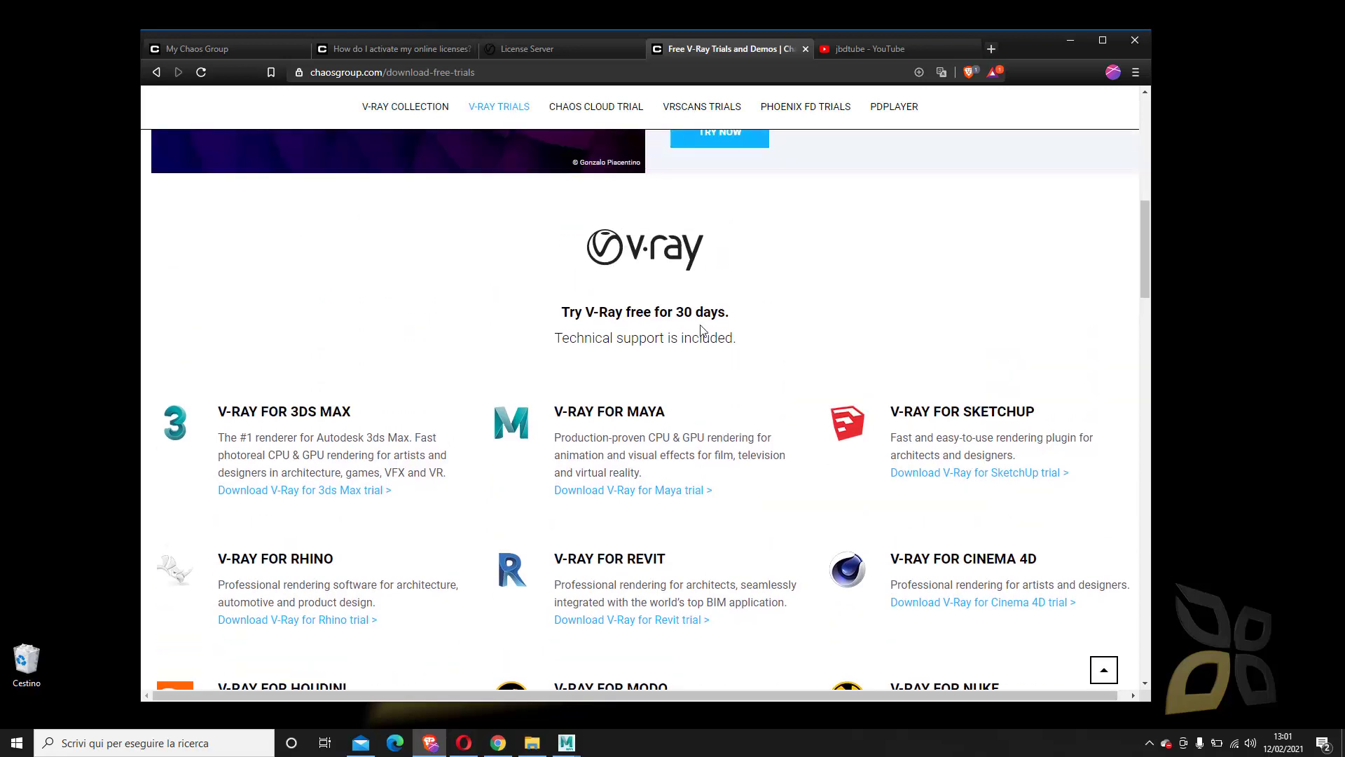
{"action": "scroll", "coordinate": [713, 319], "scroll_direction": "up", "scroll_amount": 3}
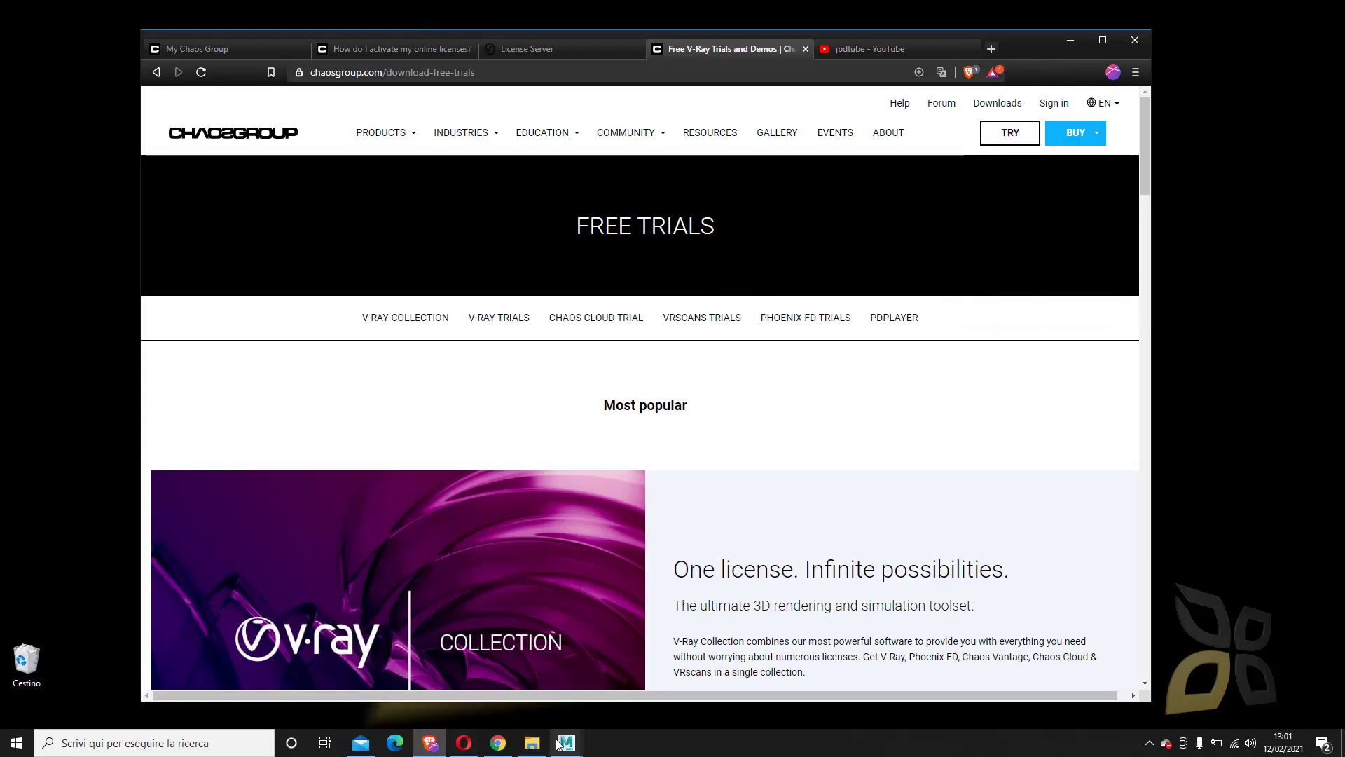
Bring the Maya Test 1 scene window forward and maximize it.
{"action": "mouse_move", "coordinate": [567, 743]}
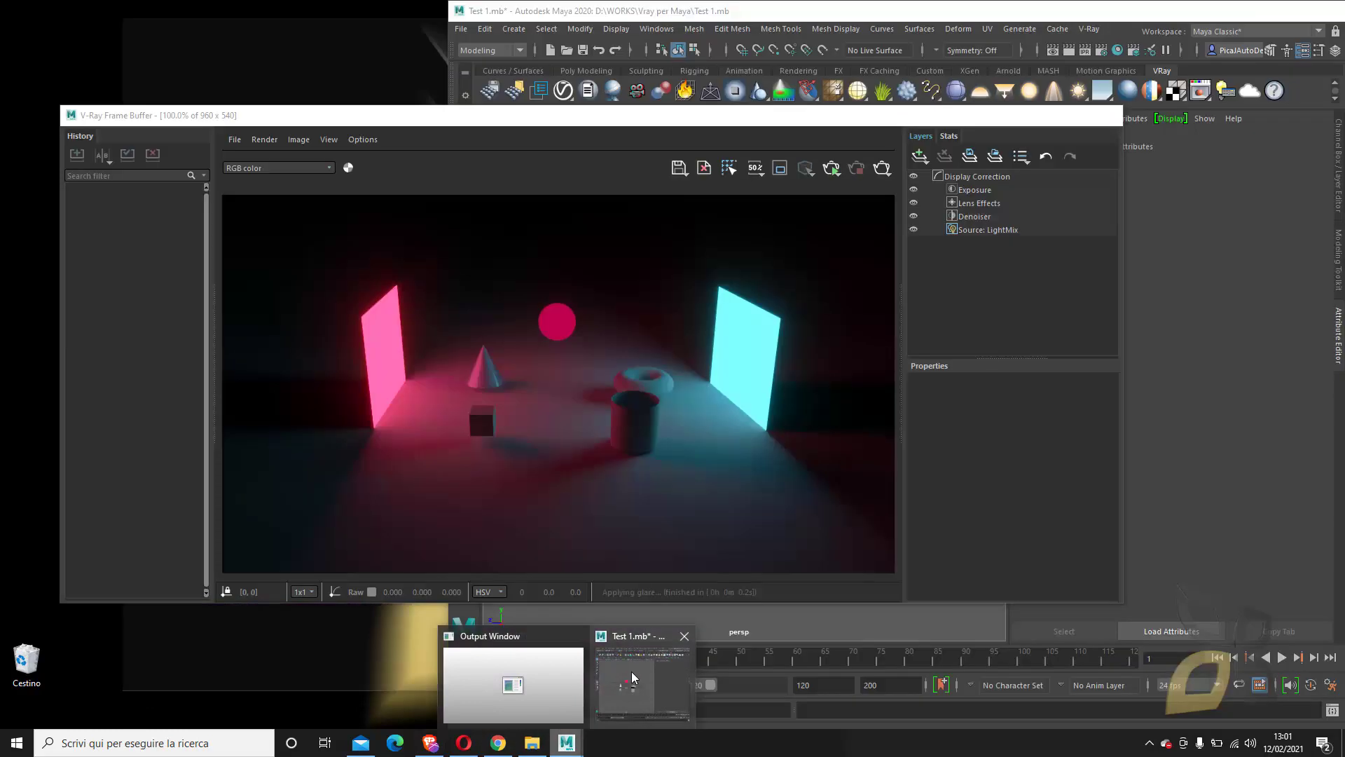
{"action": "left_click", "coordinate": [632, 674]}
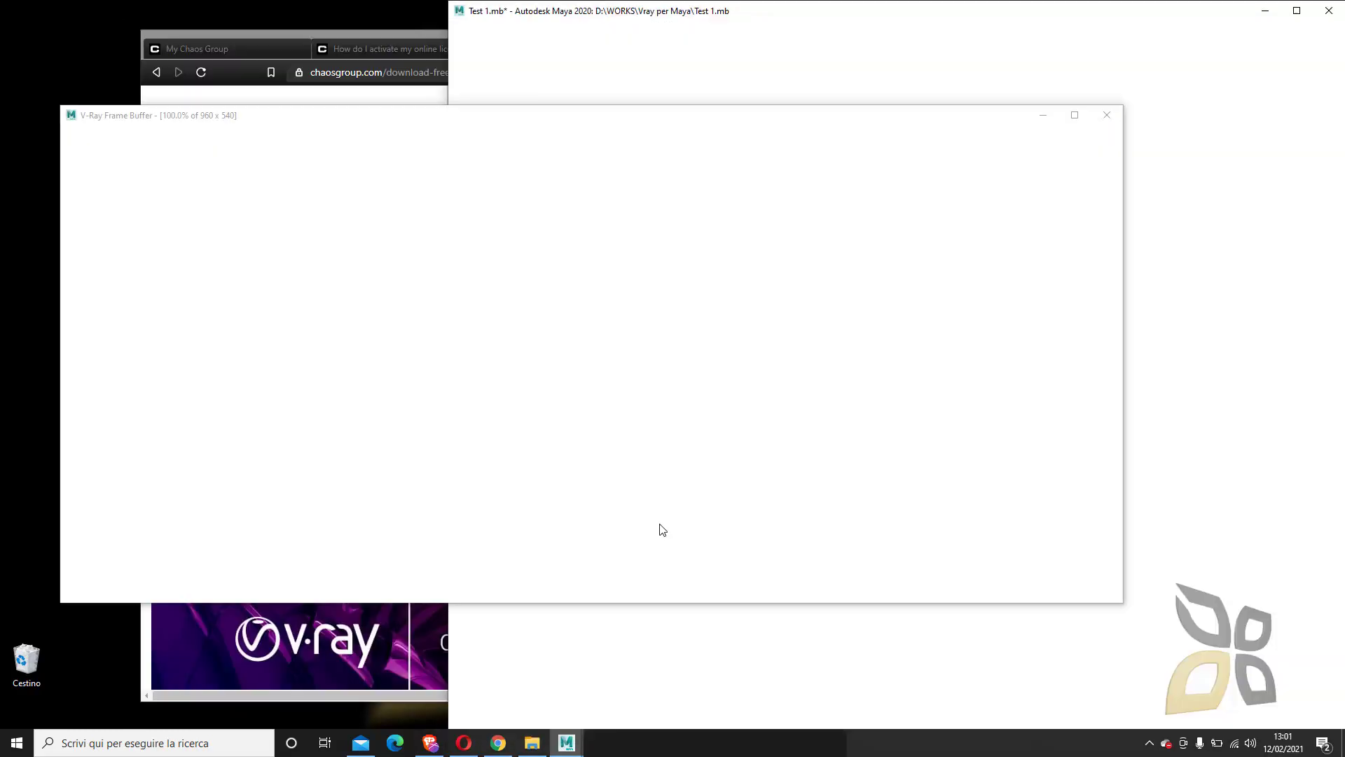
{"action": "double_click", "coordinate": [843, 17]}
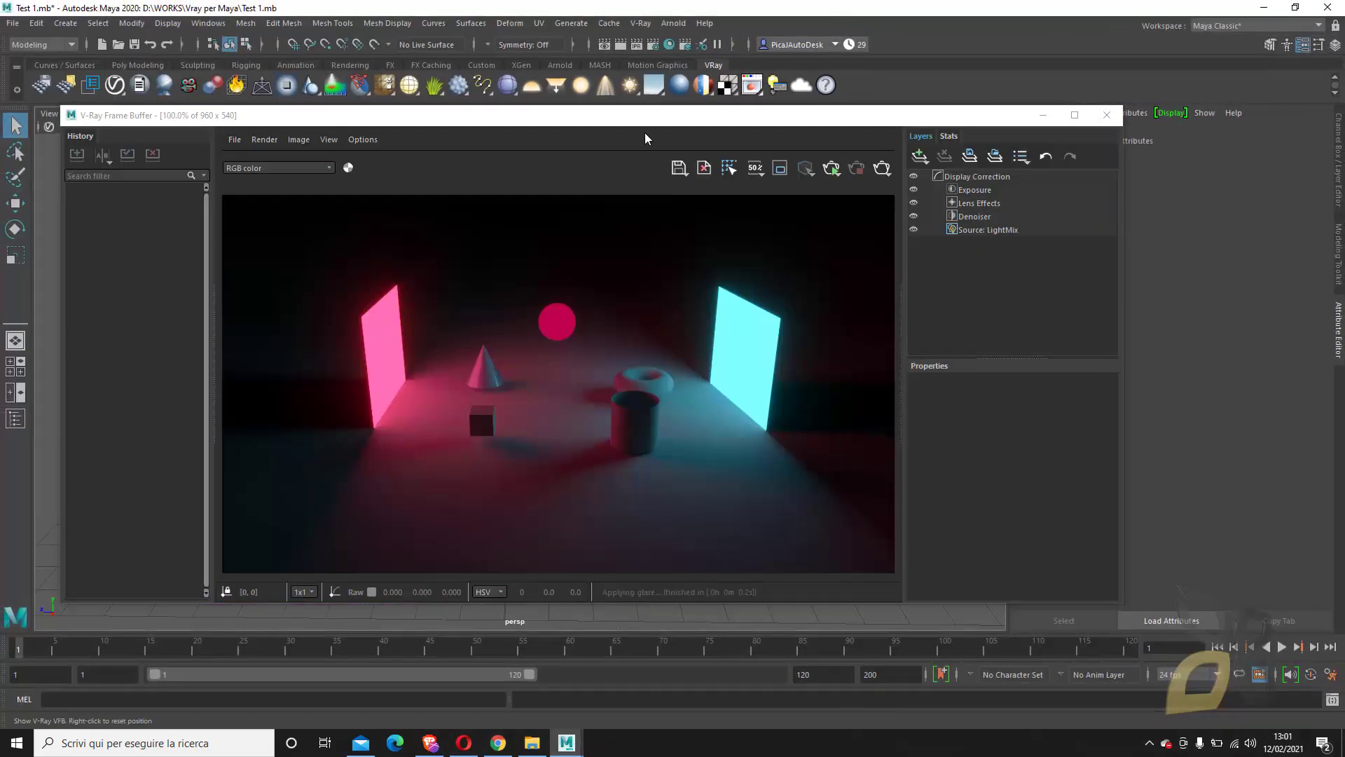
Close the V-Ray Frame Buffer and look through the V-Ray menu commands.
{"action": "left_click_drag", "start_coordinate": [617, 118], "coordinate": [662, 138]}
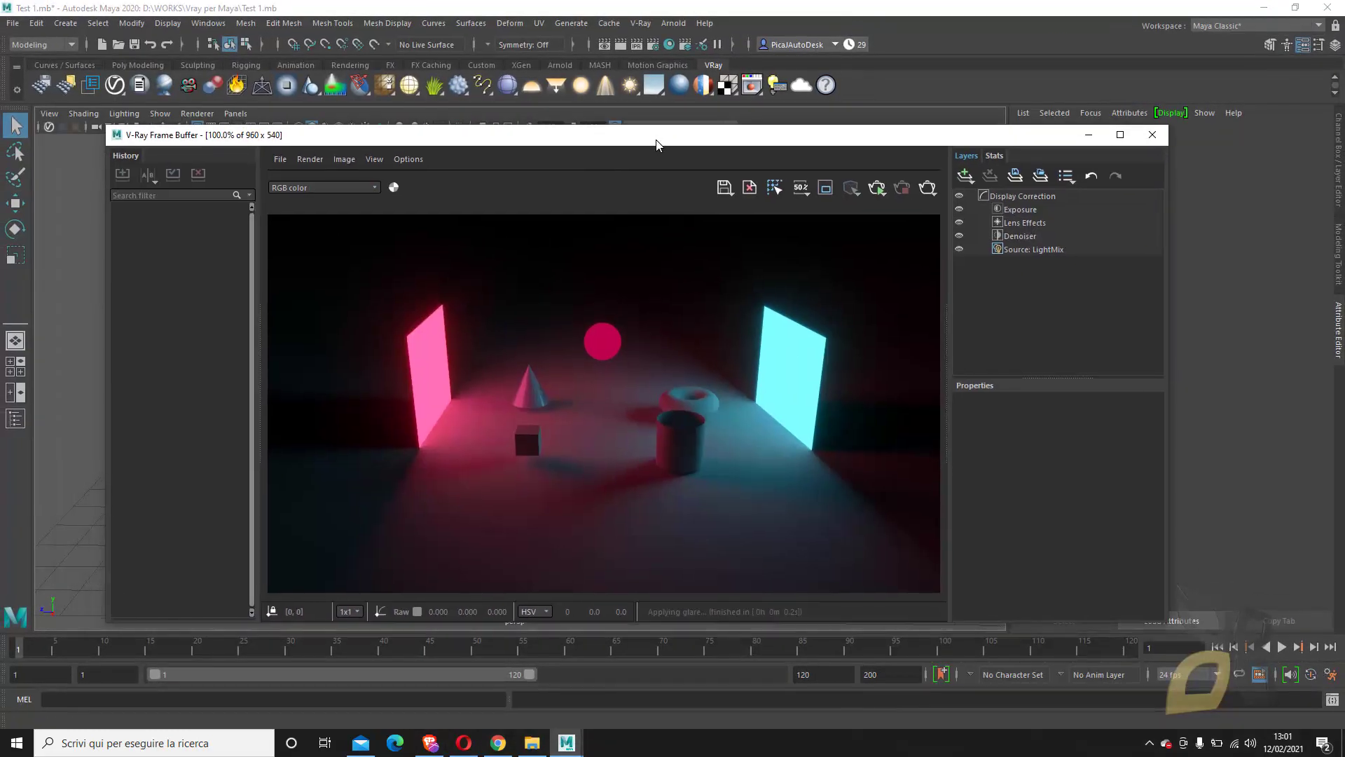
{"action": "left_click", "coordinate": [1152, 134]}
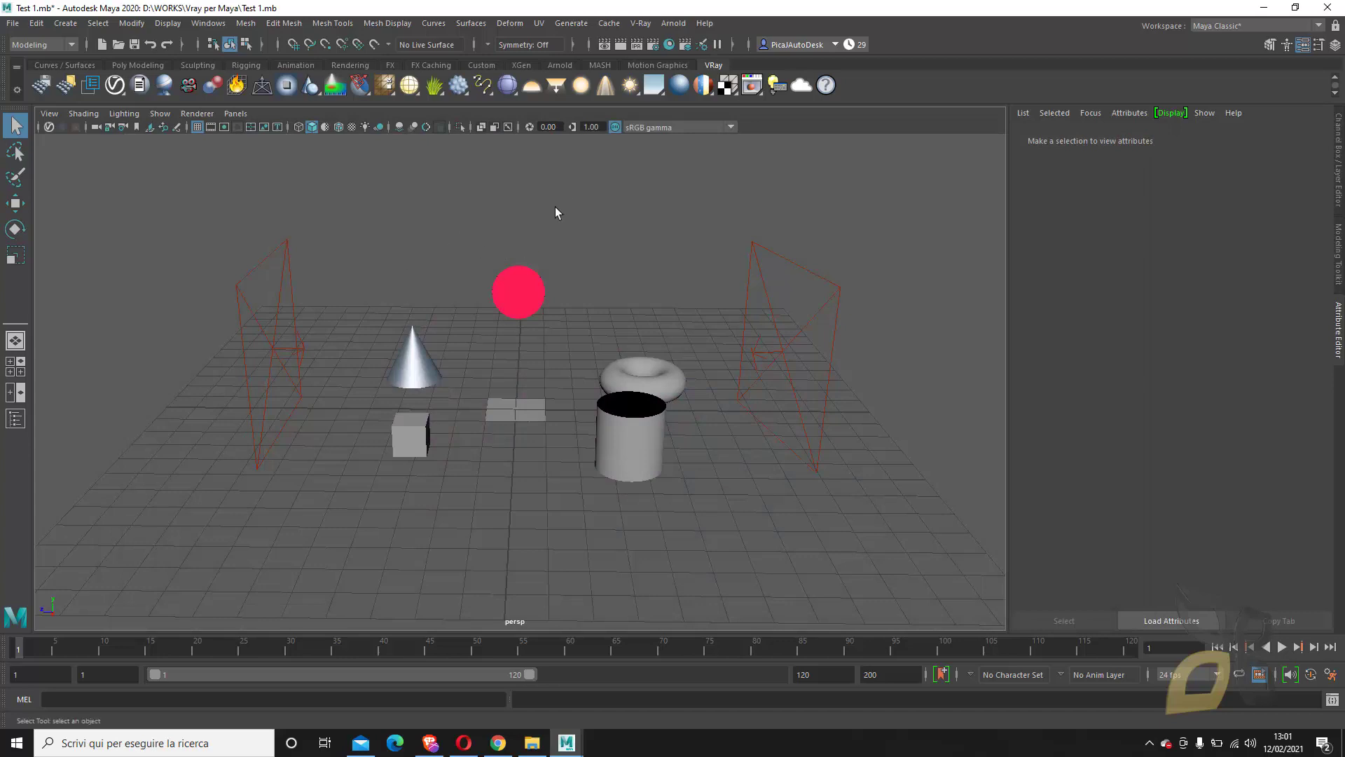
{"action": "left_click", "coordinate": [642, 24]}
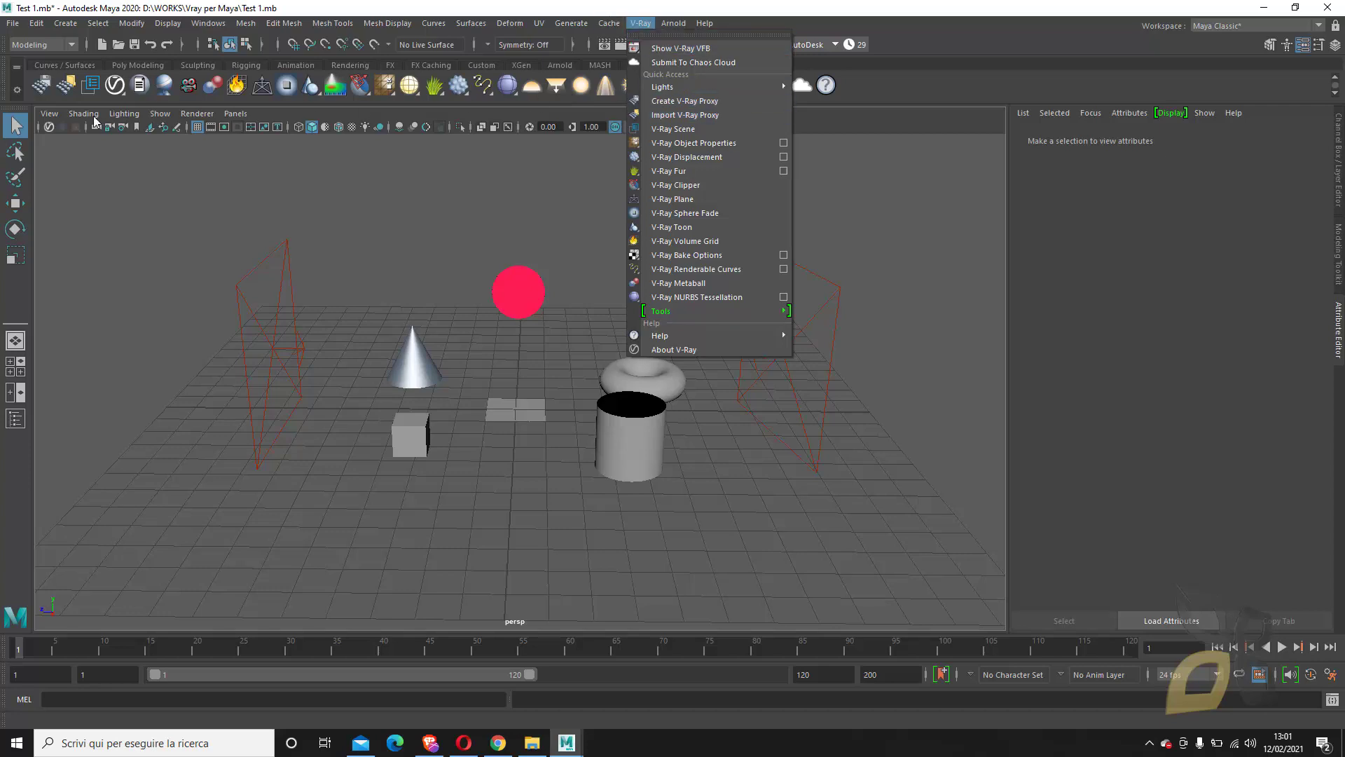
{"action": "left_click", "coordinate": [884, 103]}
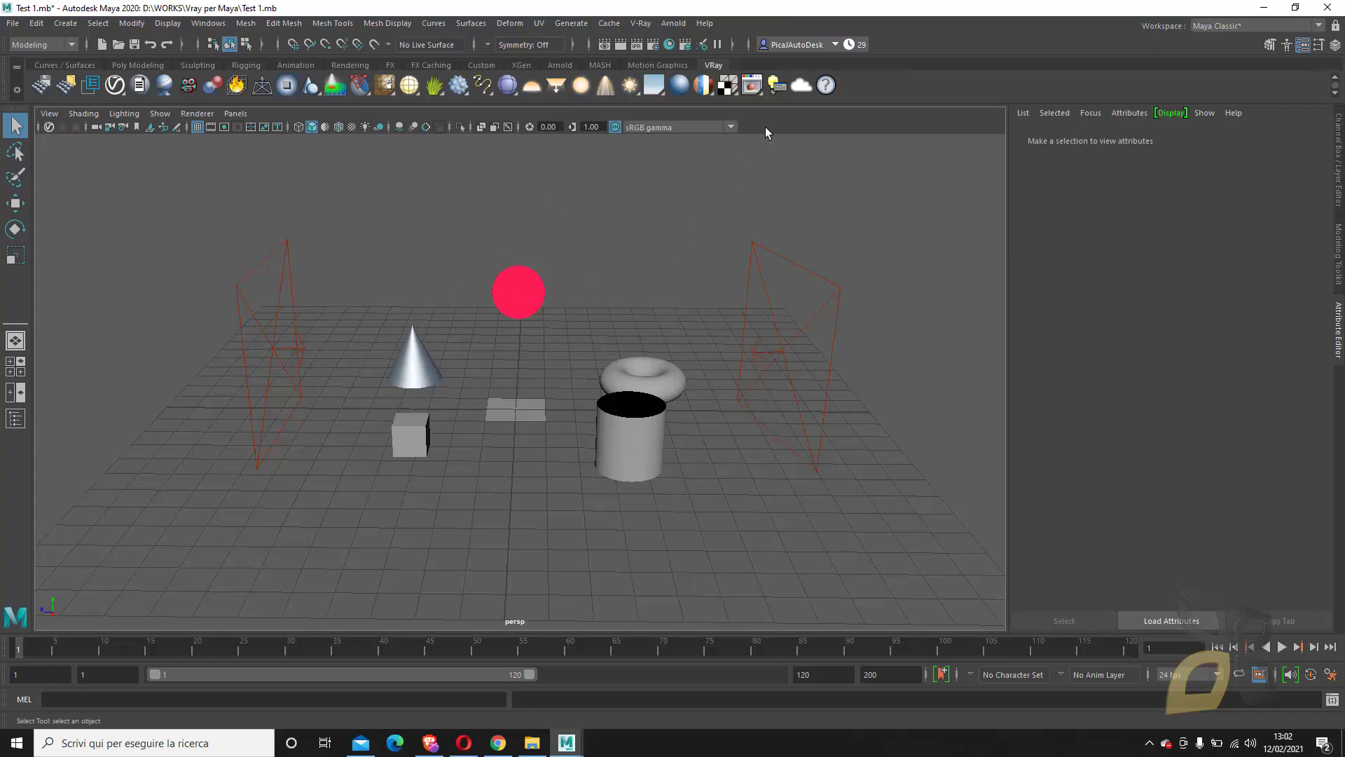
Reopen the V-Ray Frame Buffer, start a render, then stop it and clear the image to black.
{"action": "left_click", "coordinate": [754, 86]}
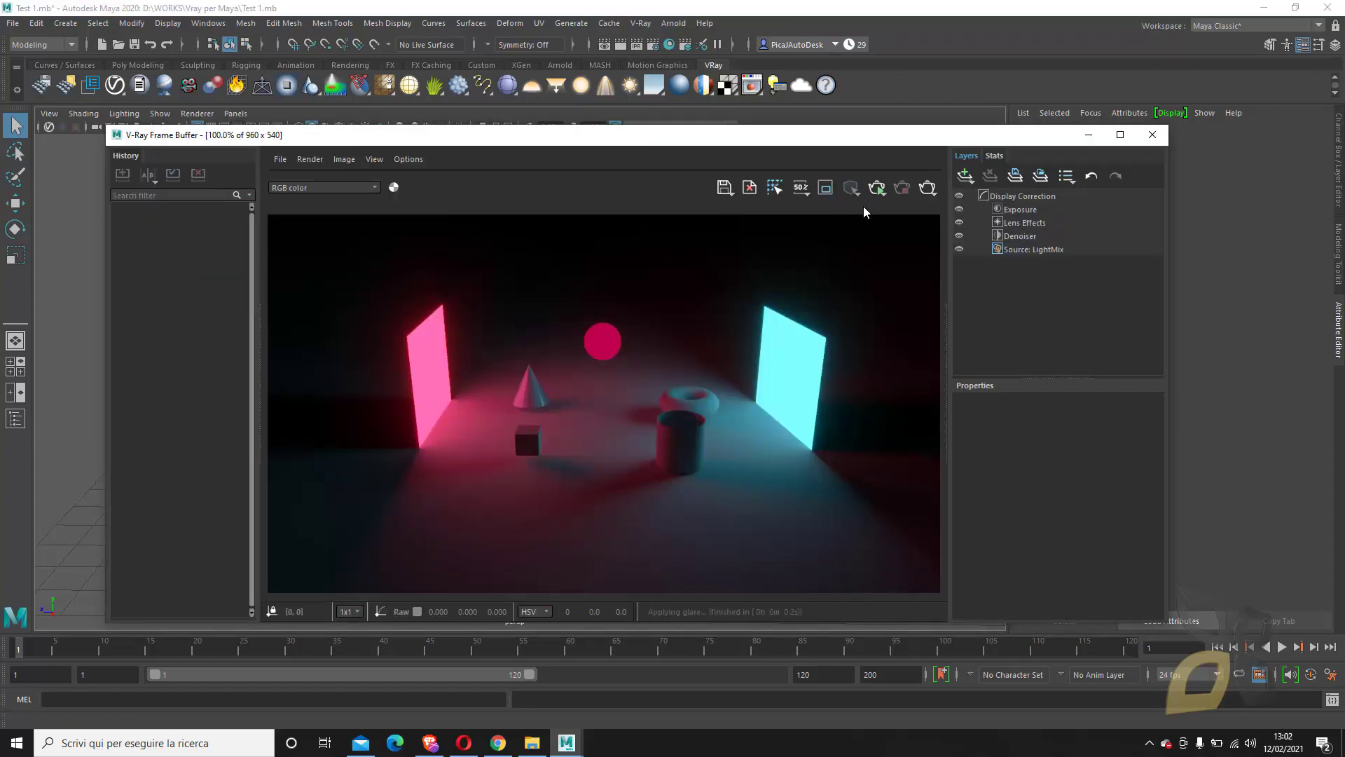
{"action": "left_click", "coordinate": [749, 187]}
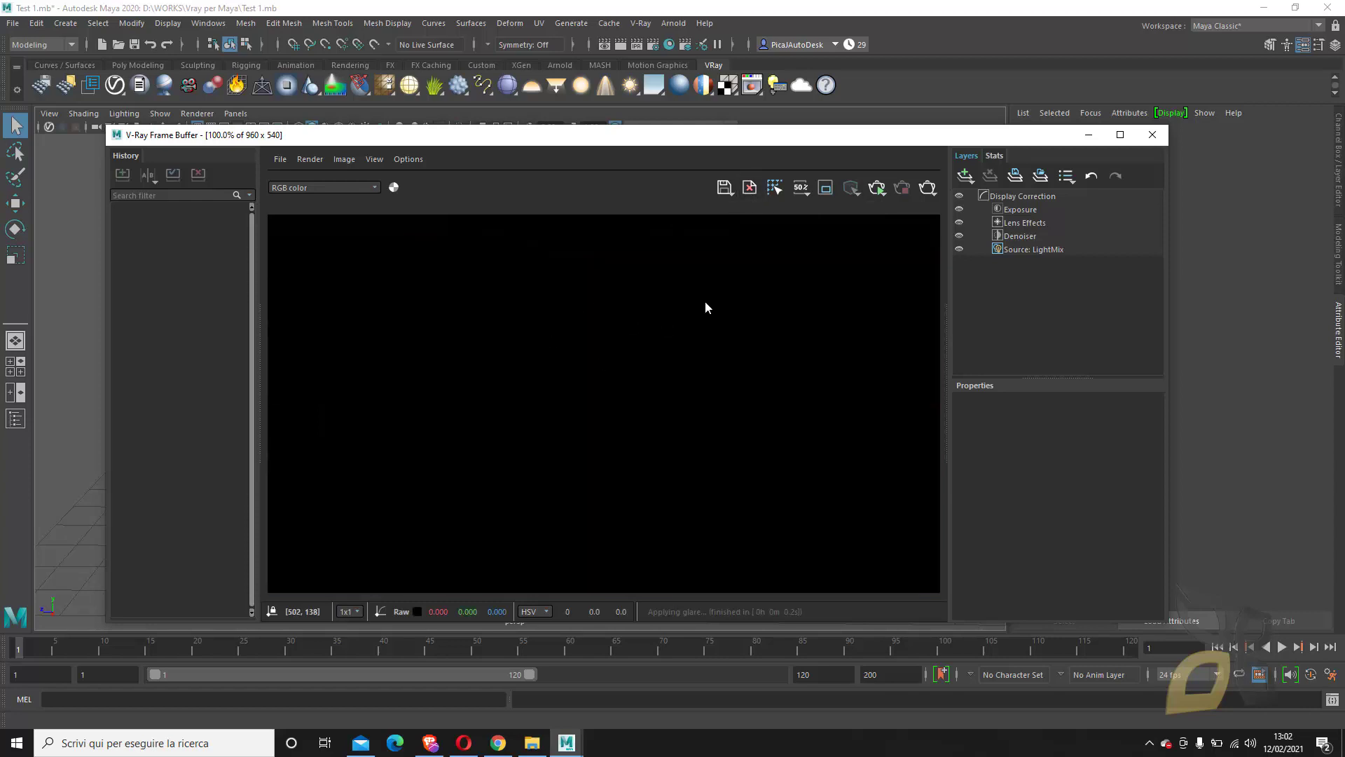
{"action": "left_click", "coordinate": [927, 188]}
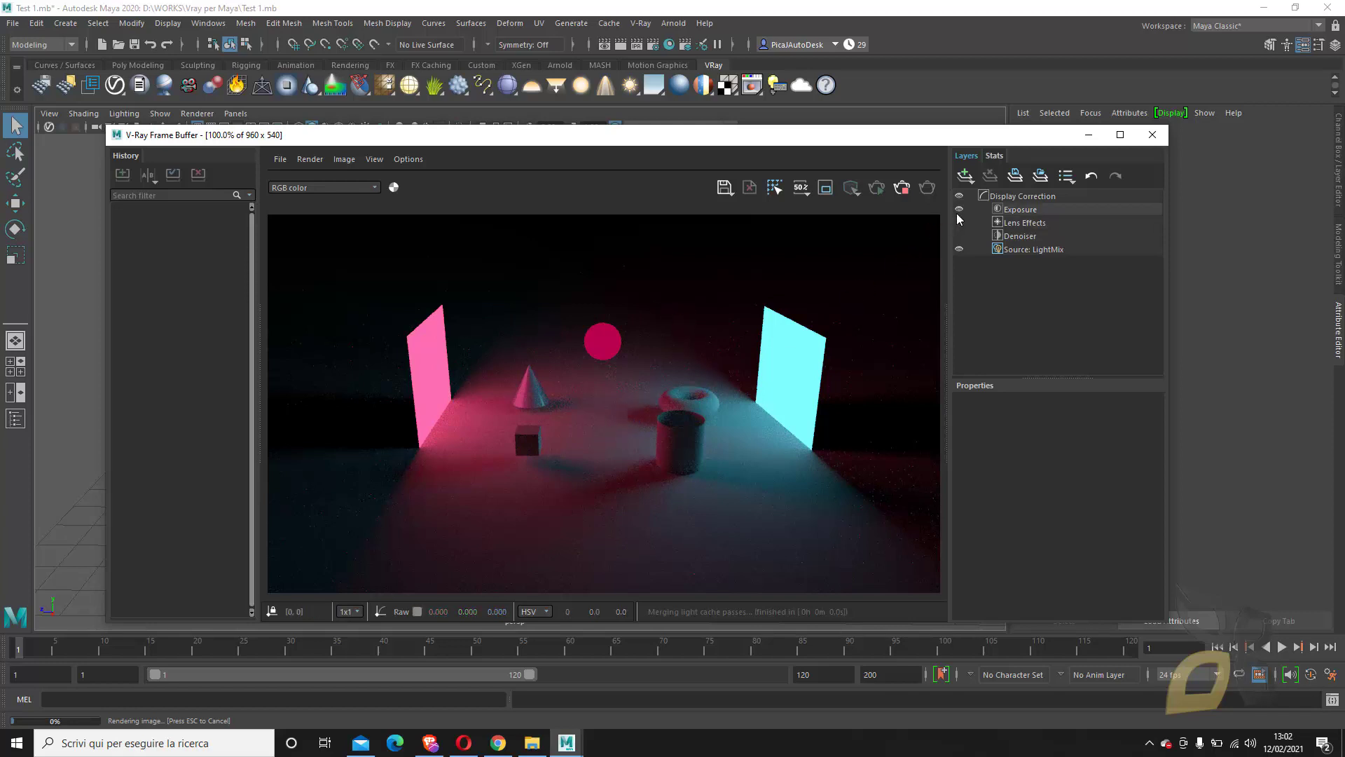
{"action": "left_click", "coordinate": [902, 187]}
{"action": "left_click", "coordinate": [749, 187]}
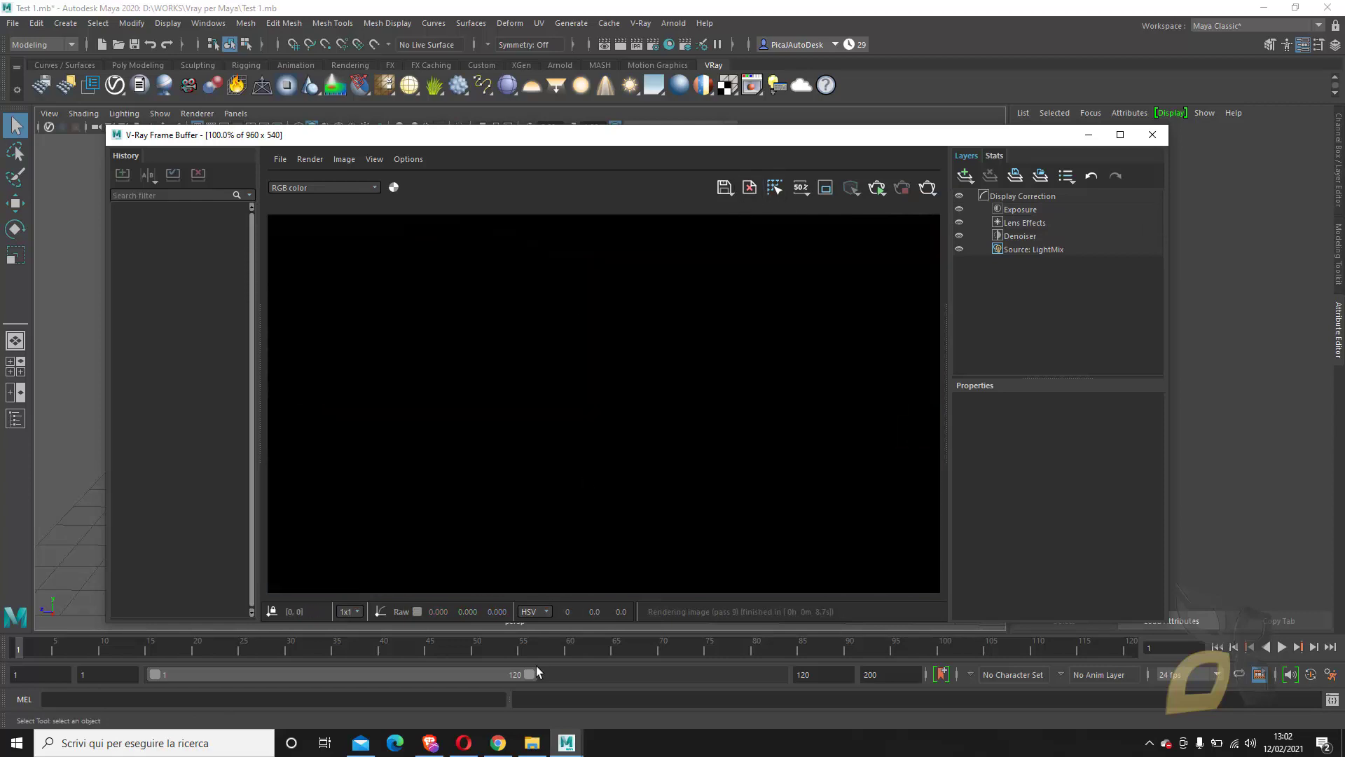
{"action": "left_click", "coordinate": [429, 743]}
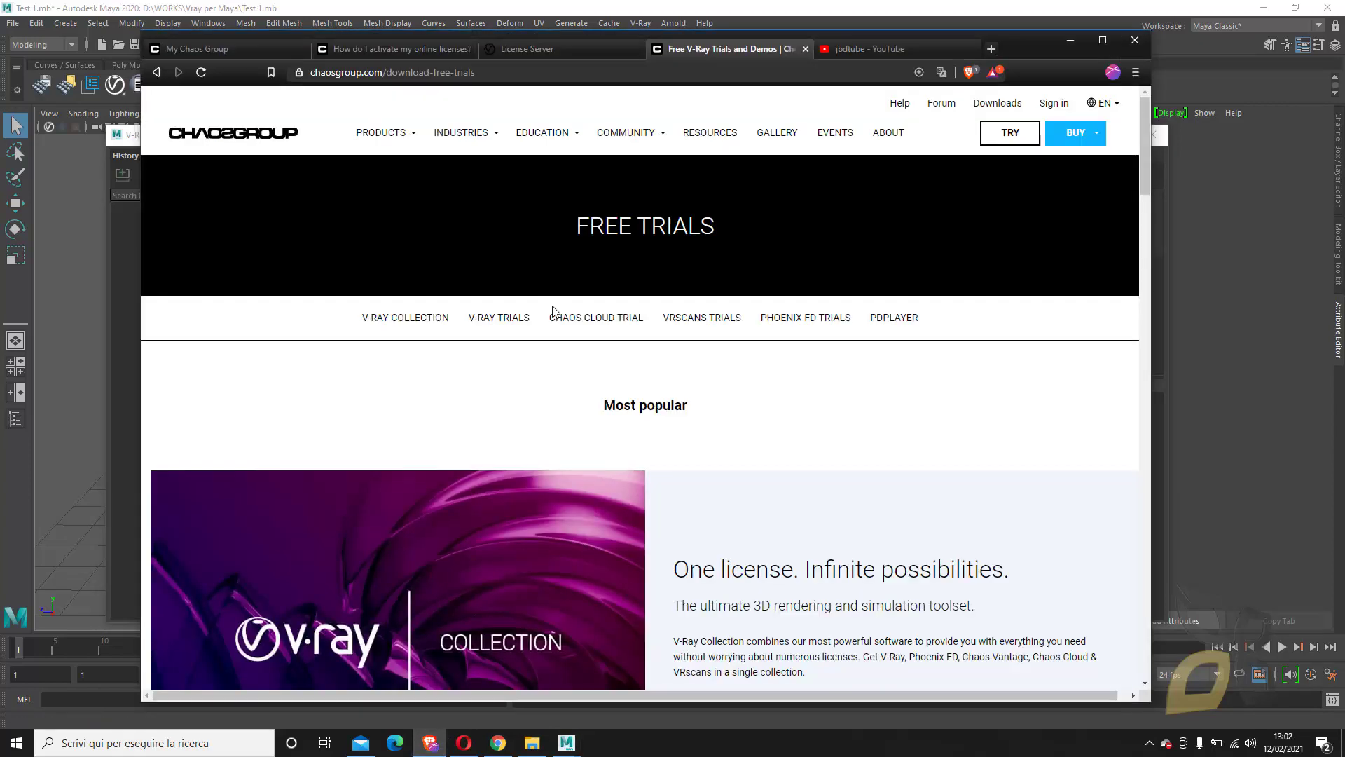
Switch to the My Chaos Group tab and go to the Licenses overview.
{"action": "left_click", "coordinate": [234, 50]}
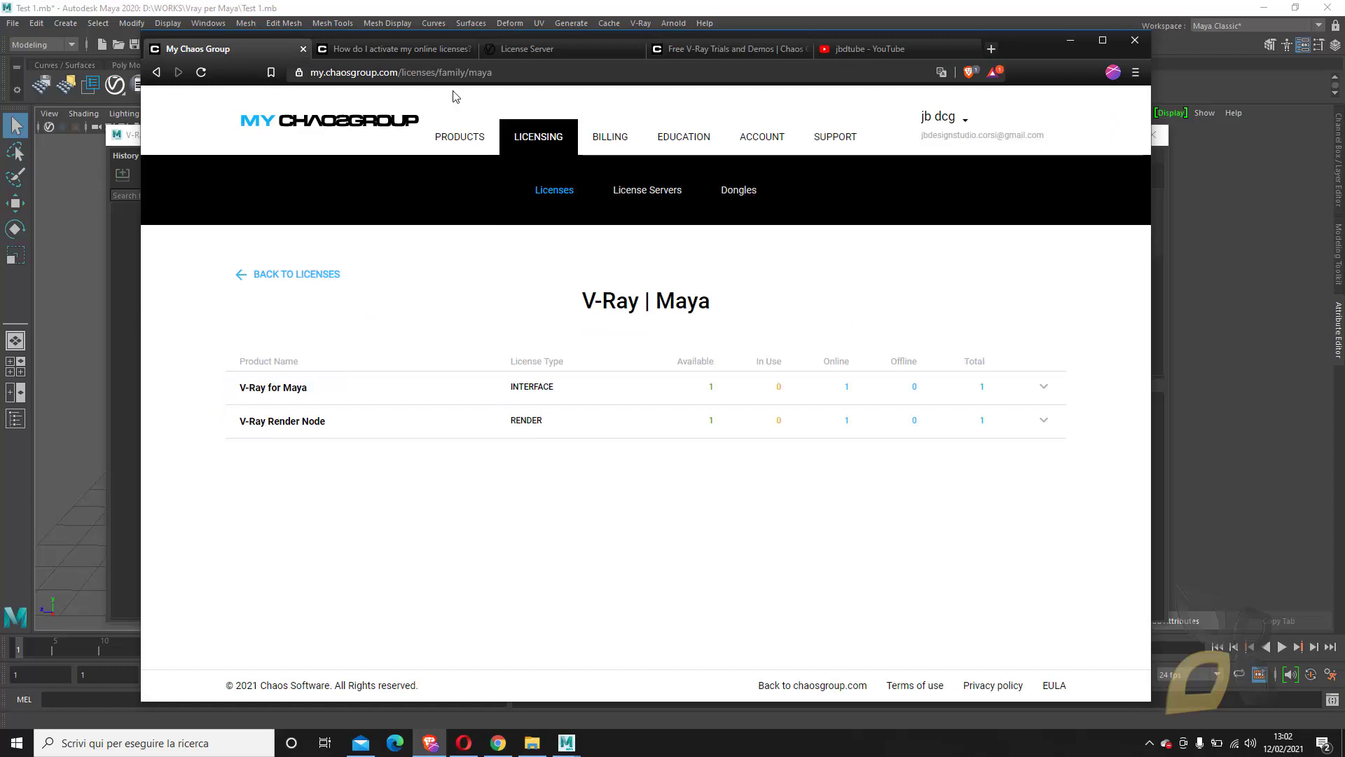
{"action": "left_click", "coordinate": [947, 123]}
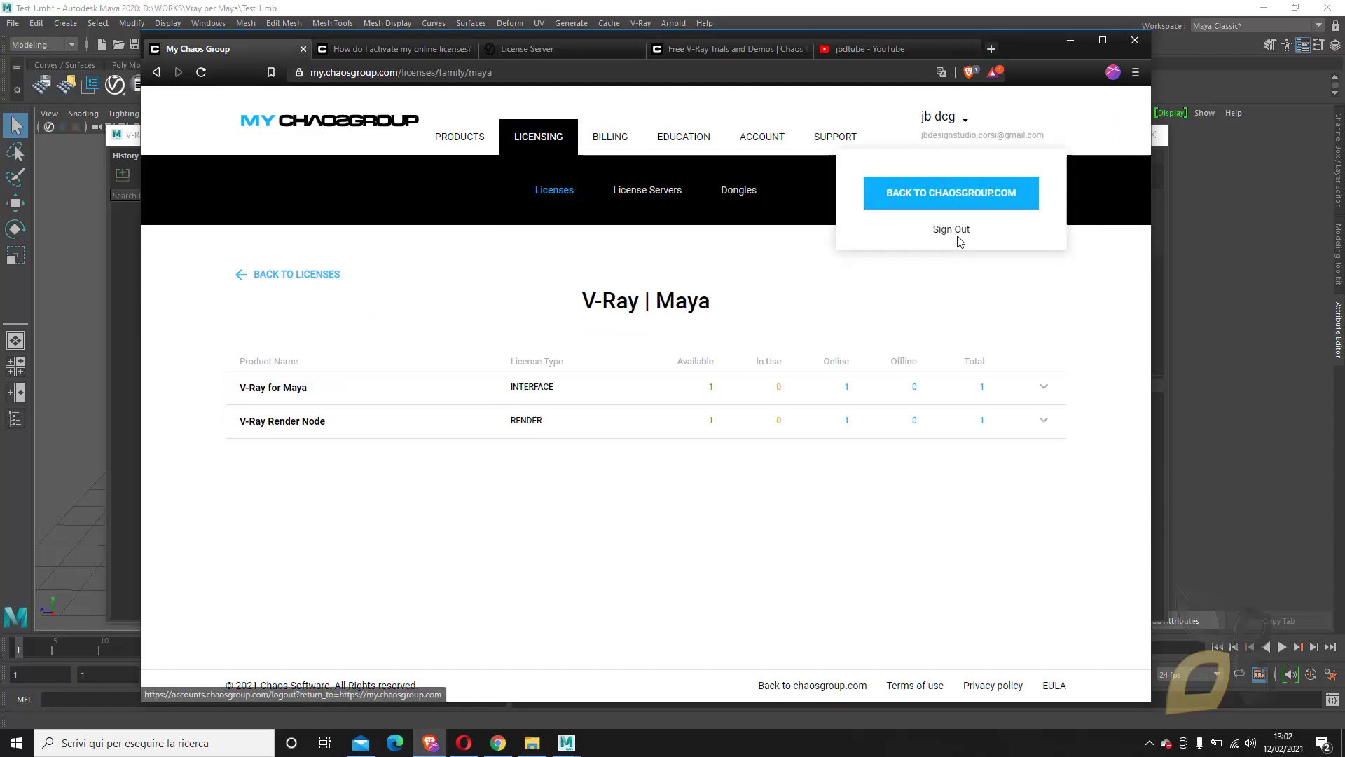
{"action": "left_click", "coordinate": [938, 117]}
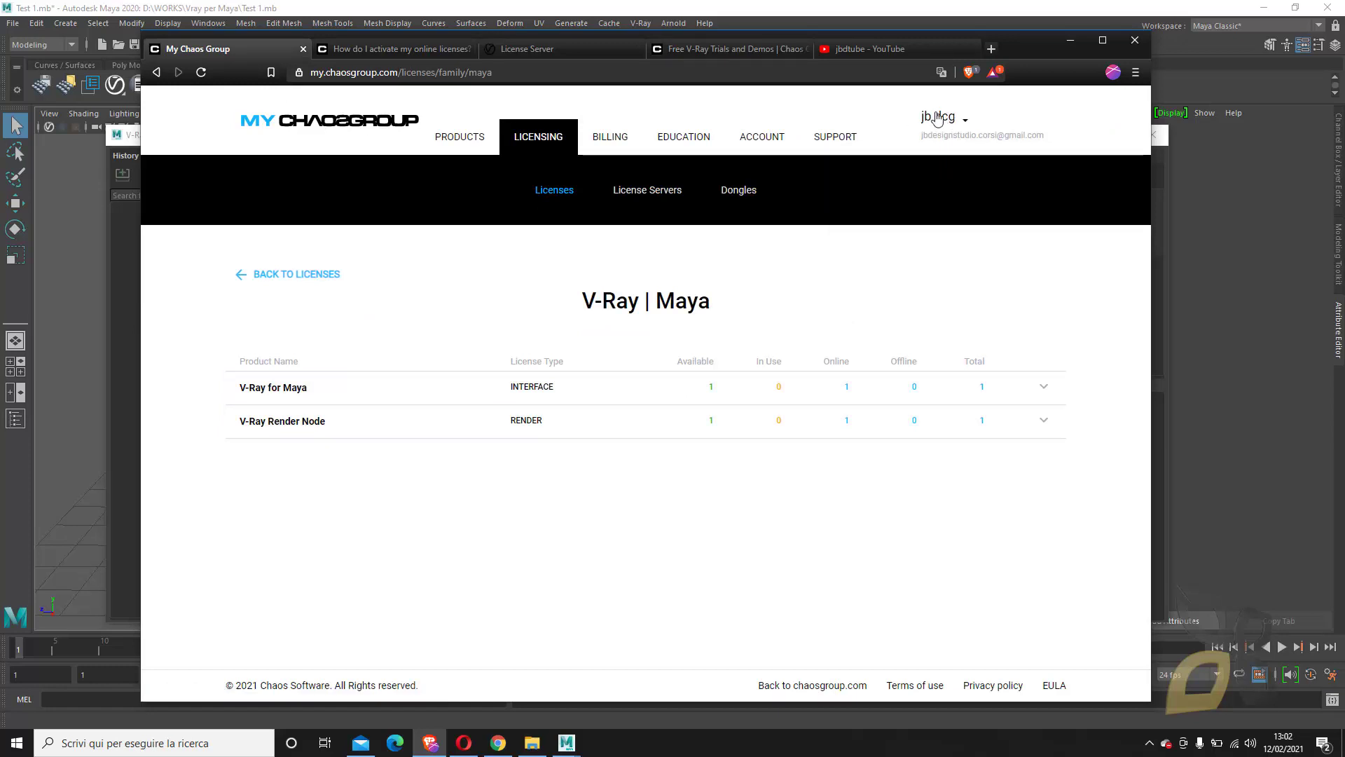
{"action": "left_click", "coordinate": [558, 190]}
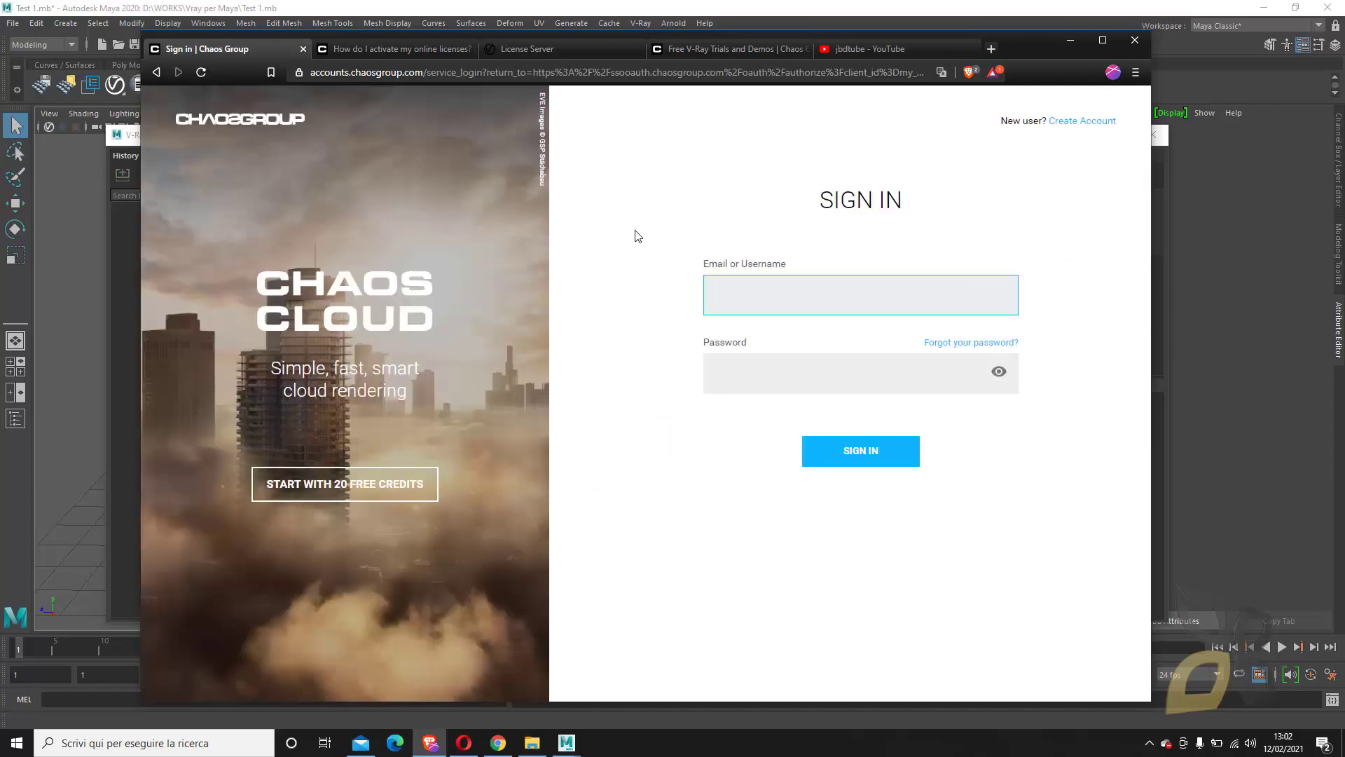
Sign in to the account using the browser's saved login.
{"action": "left_click", "coordinate": [793, 298]}
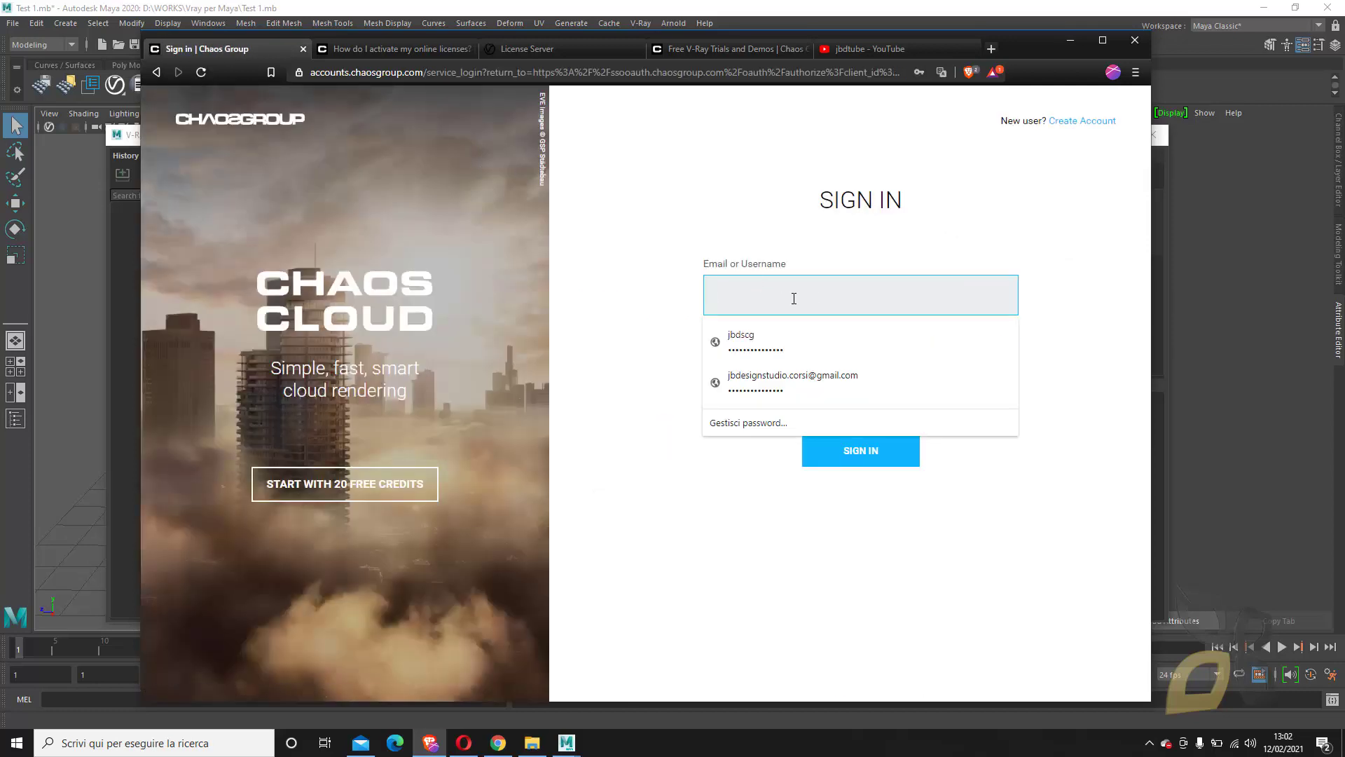
{"action": "left_click", "coordinate": [787, 352]}
{"action": "left_click", "coordinate": [834, 448]}
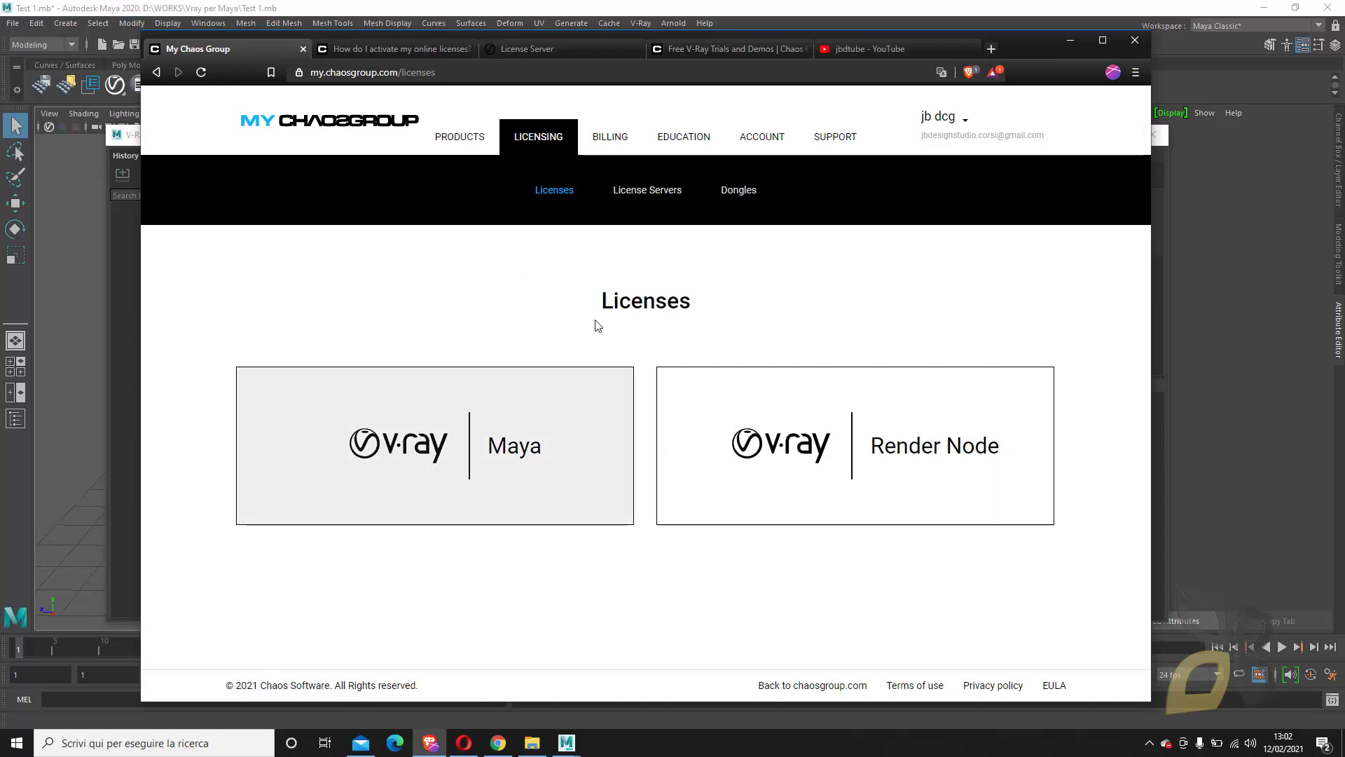
Check the V-Ray for Maya Trial under Products, then open the V-Ray Maya license card.
{"action": "left_click", "coordinate": [465, 149]}
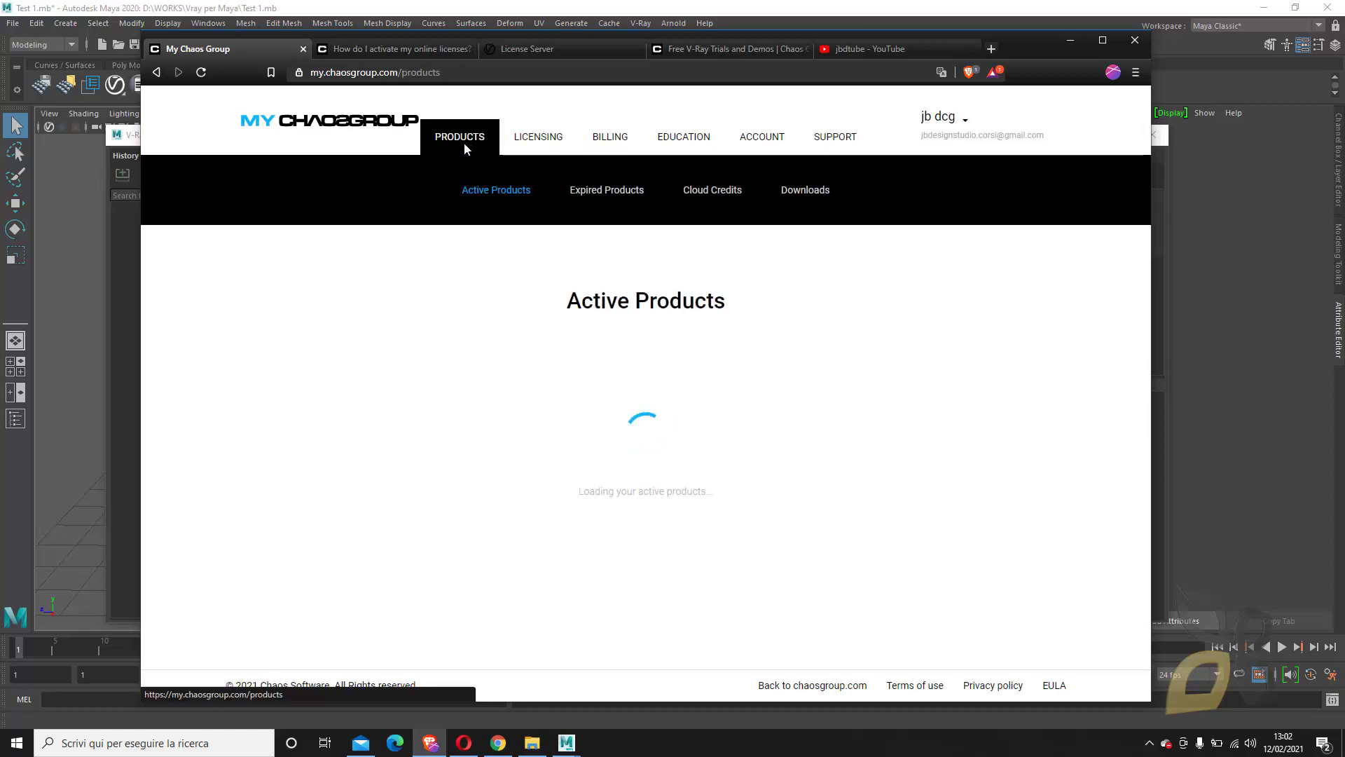
{"action": "left_click", "coordinate": [467, 384]}
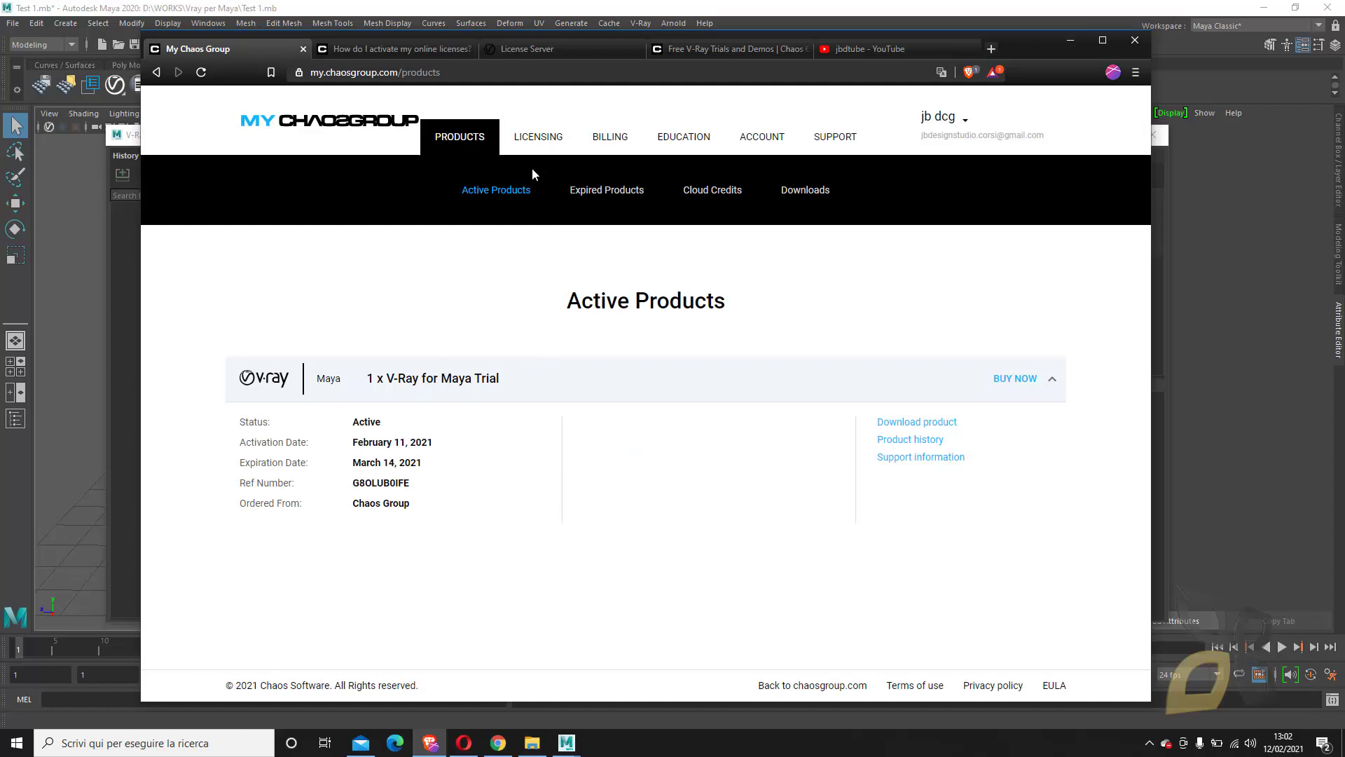
{"action": "left_click", "coordinate": [535, 142]}
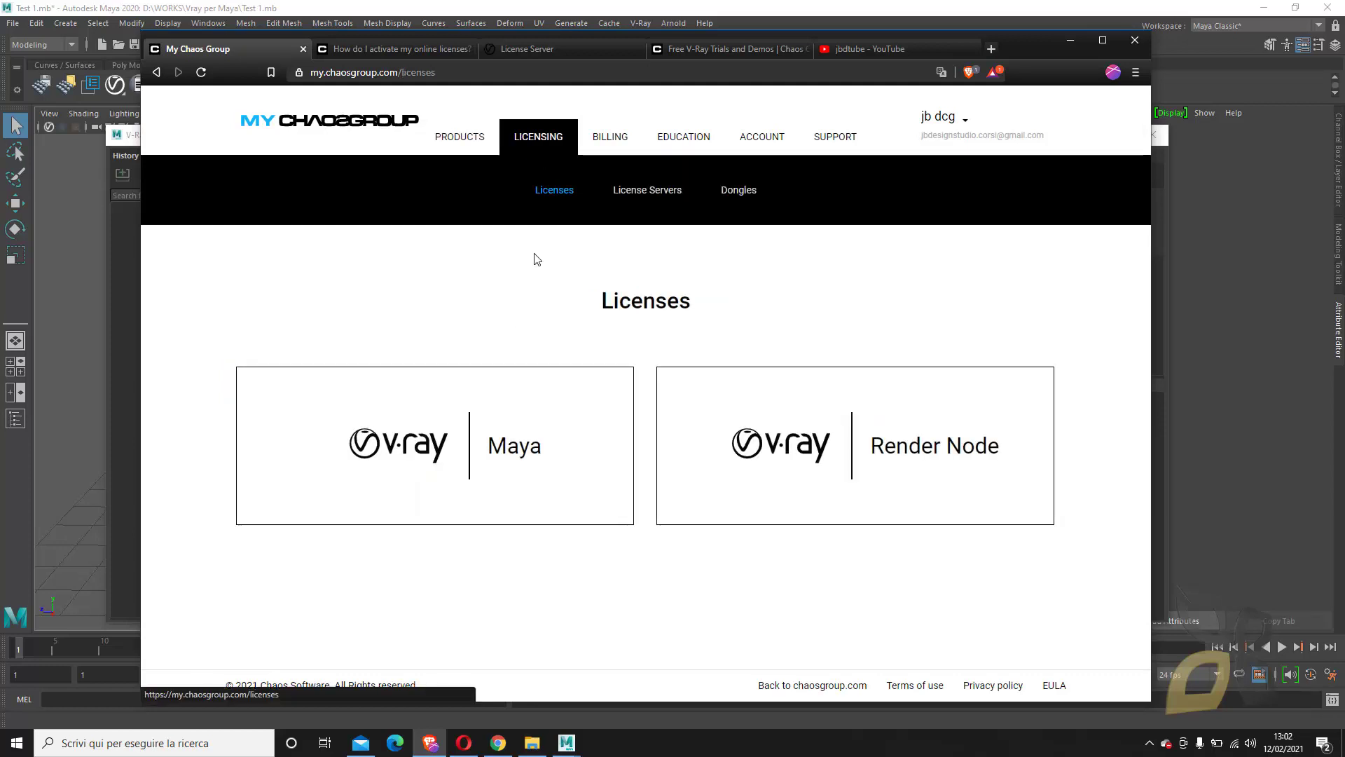
{"action": "left_click", "coordinate": [527, 393]}
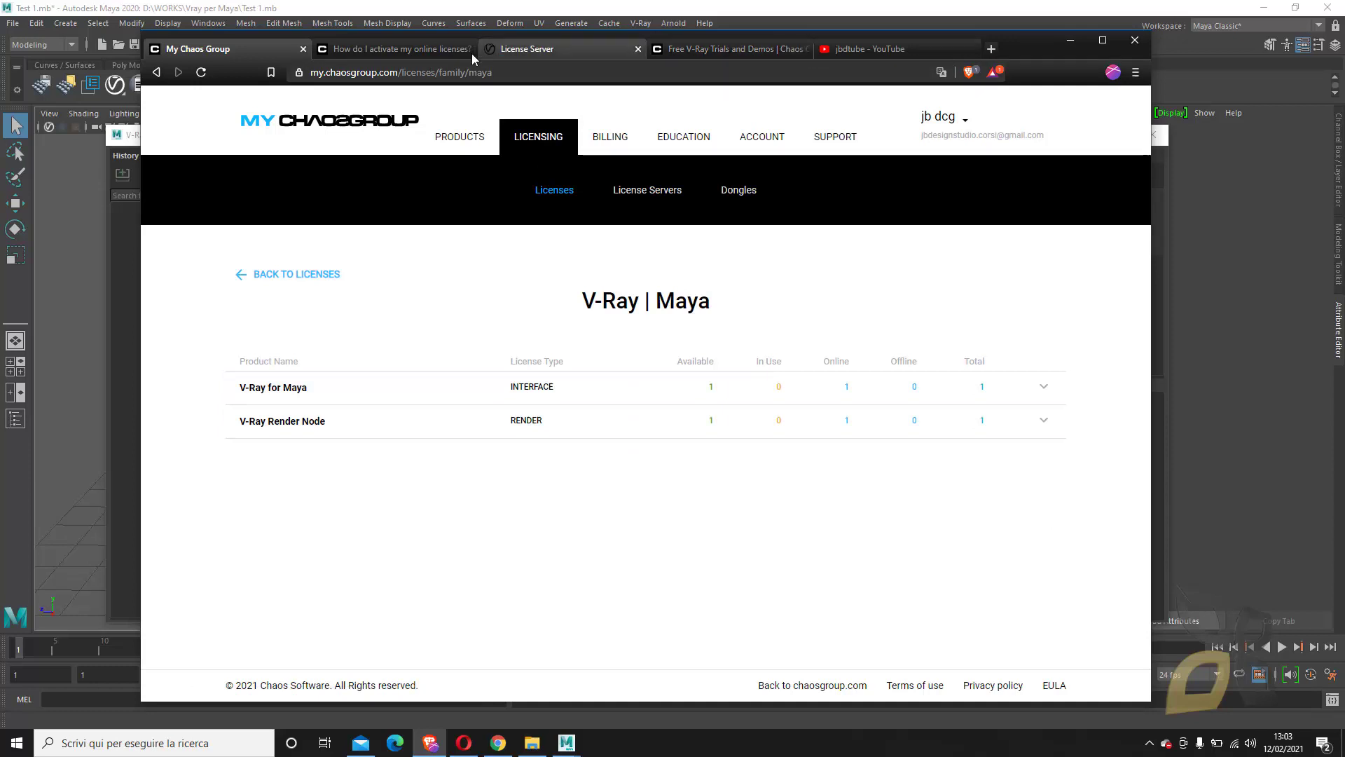
Reopen the 'How do I activate my online licenses?' article from the Google results.
{"action": "left_click", "coordinate": [391, 57]}
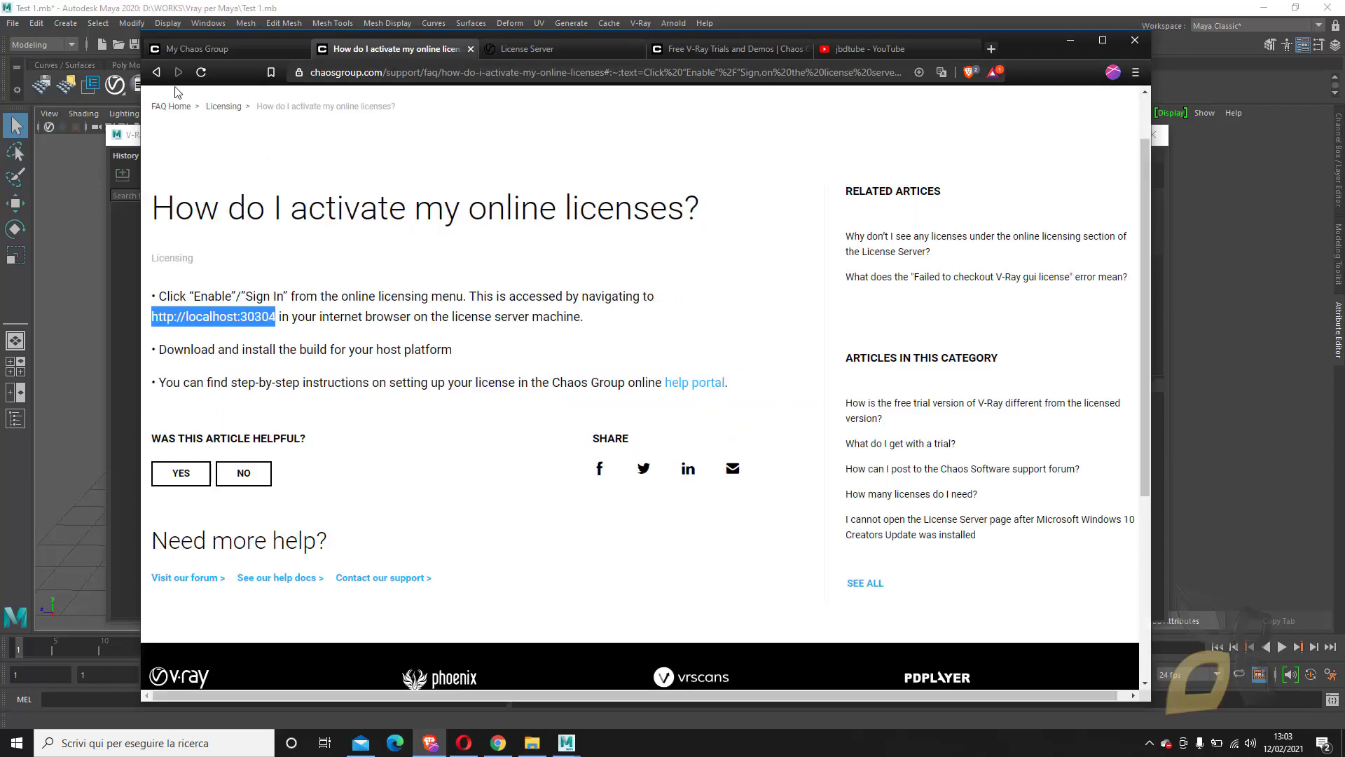
{"action": "left_click", "coordinate": [157, 74]}
{"action": "left_click", "coordinate": [287, 117]}
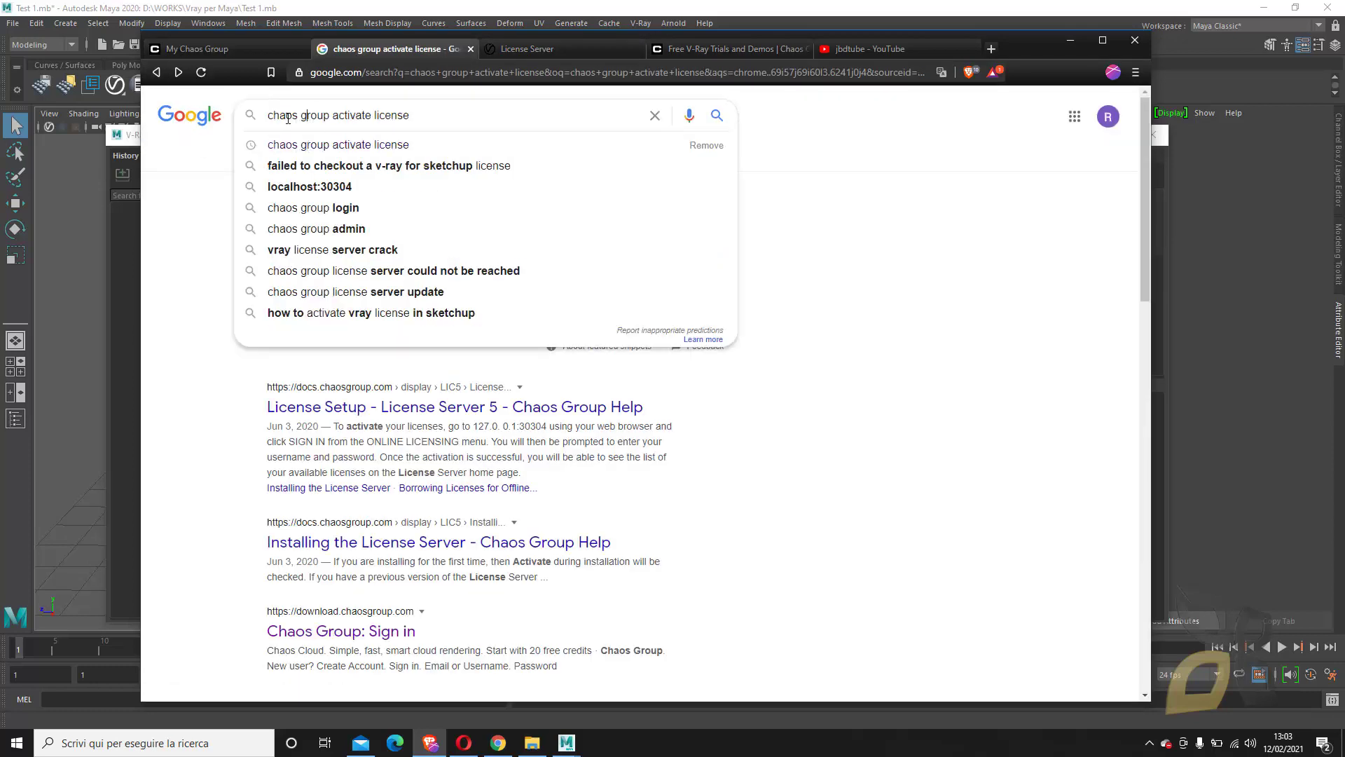
{"action": "left_click_drag", "start_coordinate": [273, 115], "coordinate": [433, 113]}
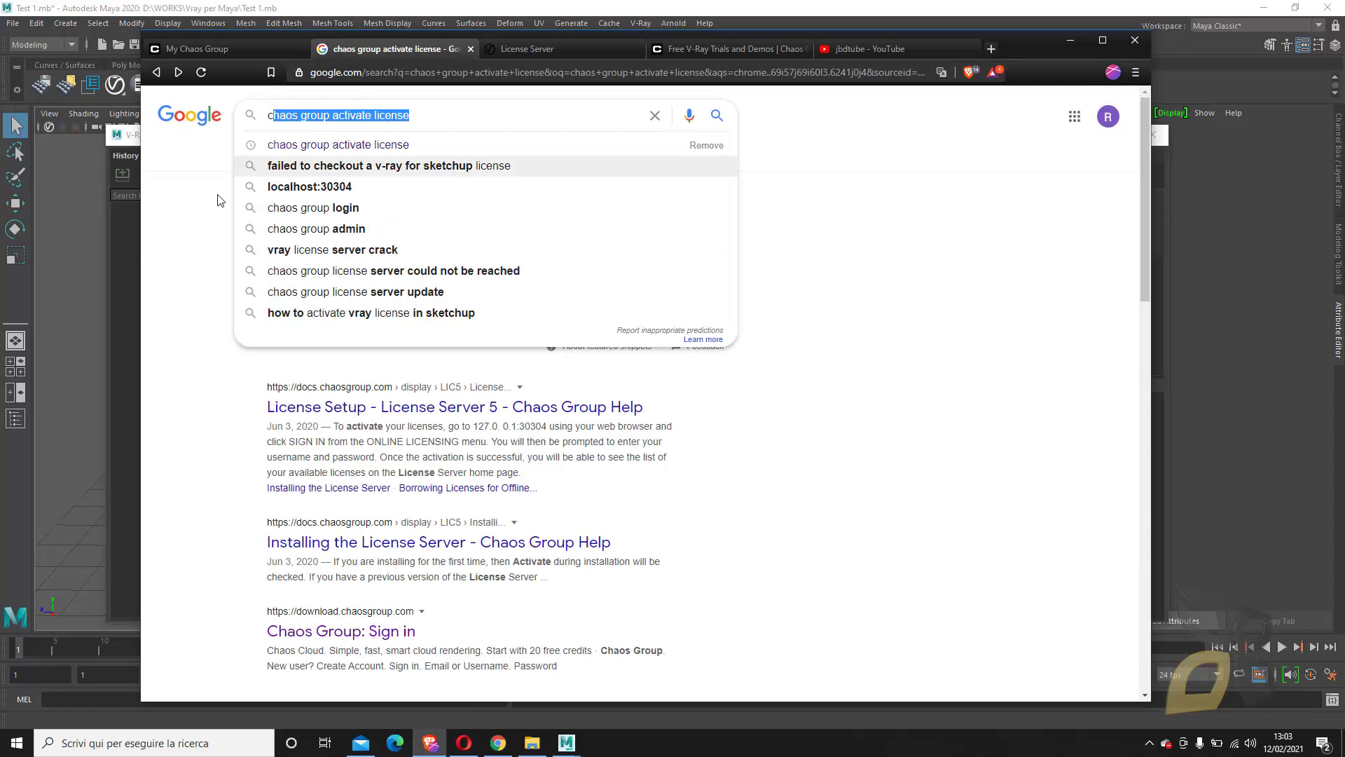
{"action": "left_click", "coordinate": [203, 246]}
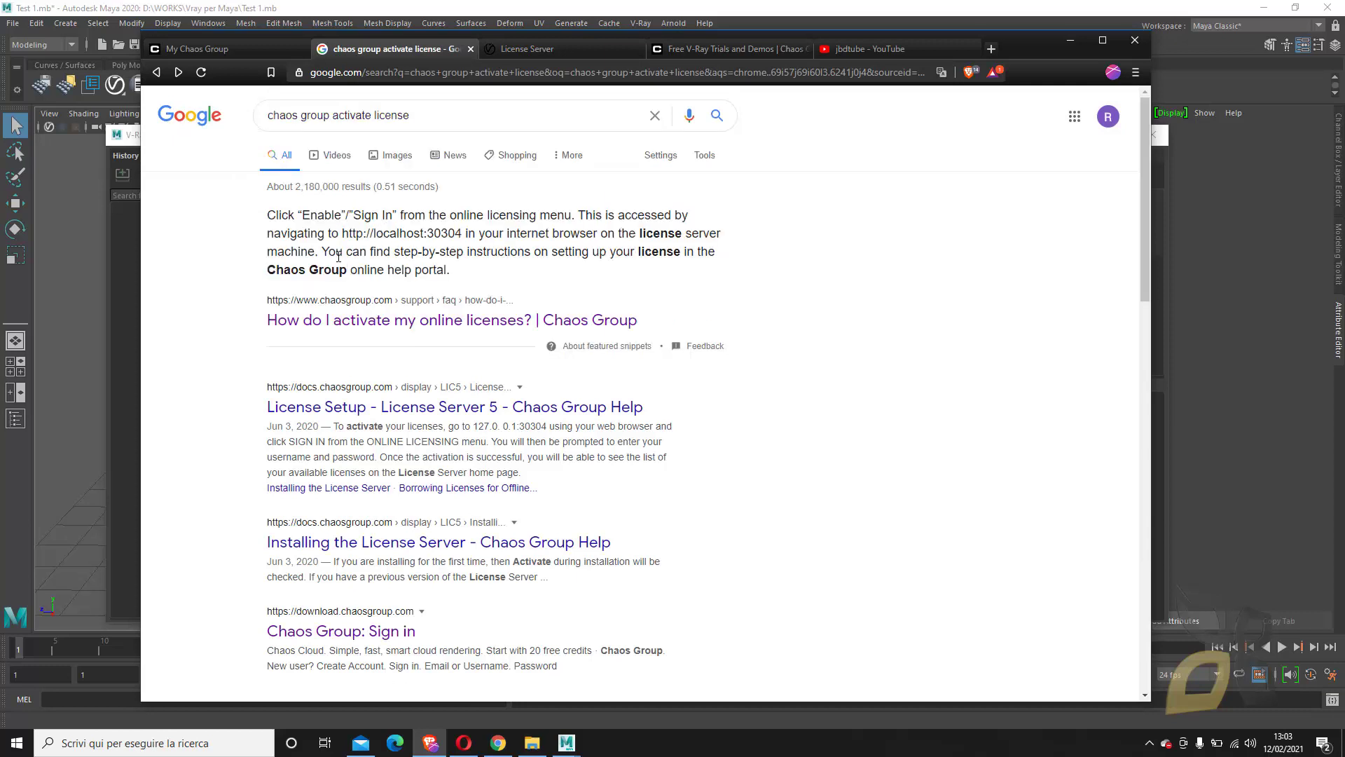
{"action": "left_click", "coordinate": [329, 319]}
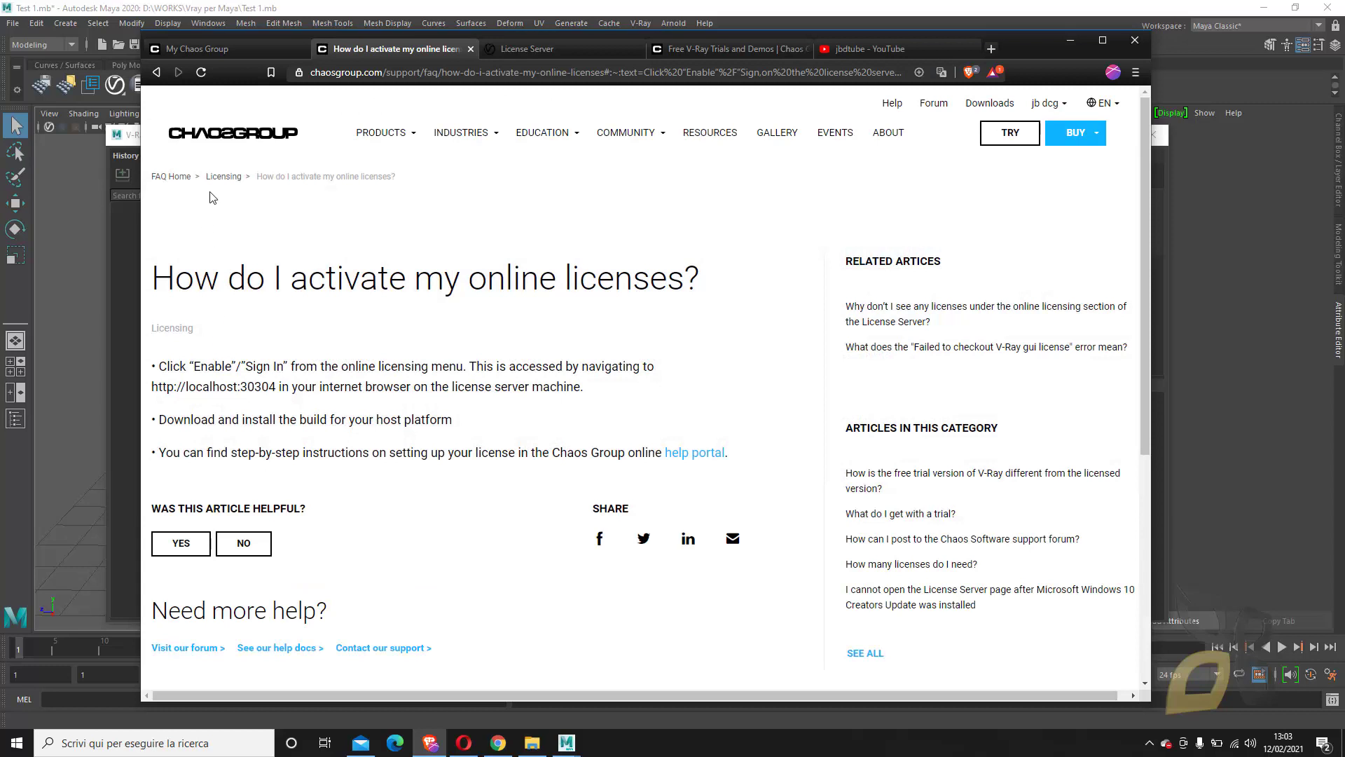
{"action": "left_click", "coordinate": [225, 179]}
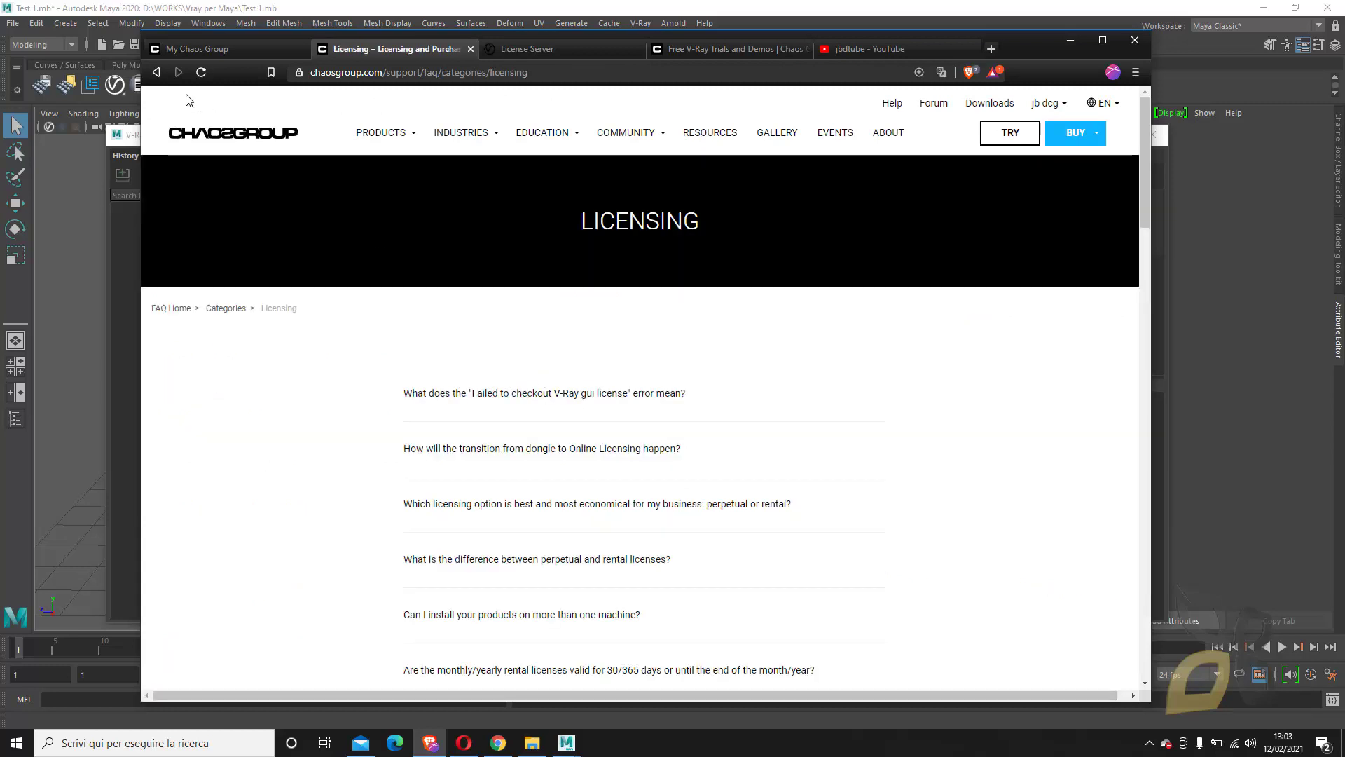
{"action": "left_click", "coordinate": [156, 72]}
{"action": "scroll", "coordinate": [372, 351], "scroll_direction": "down", "scroll_amount": 1}
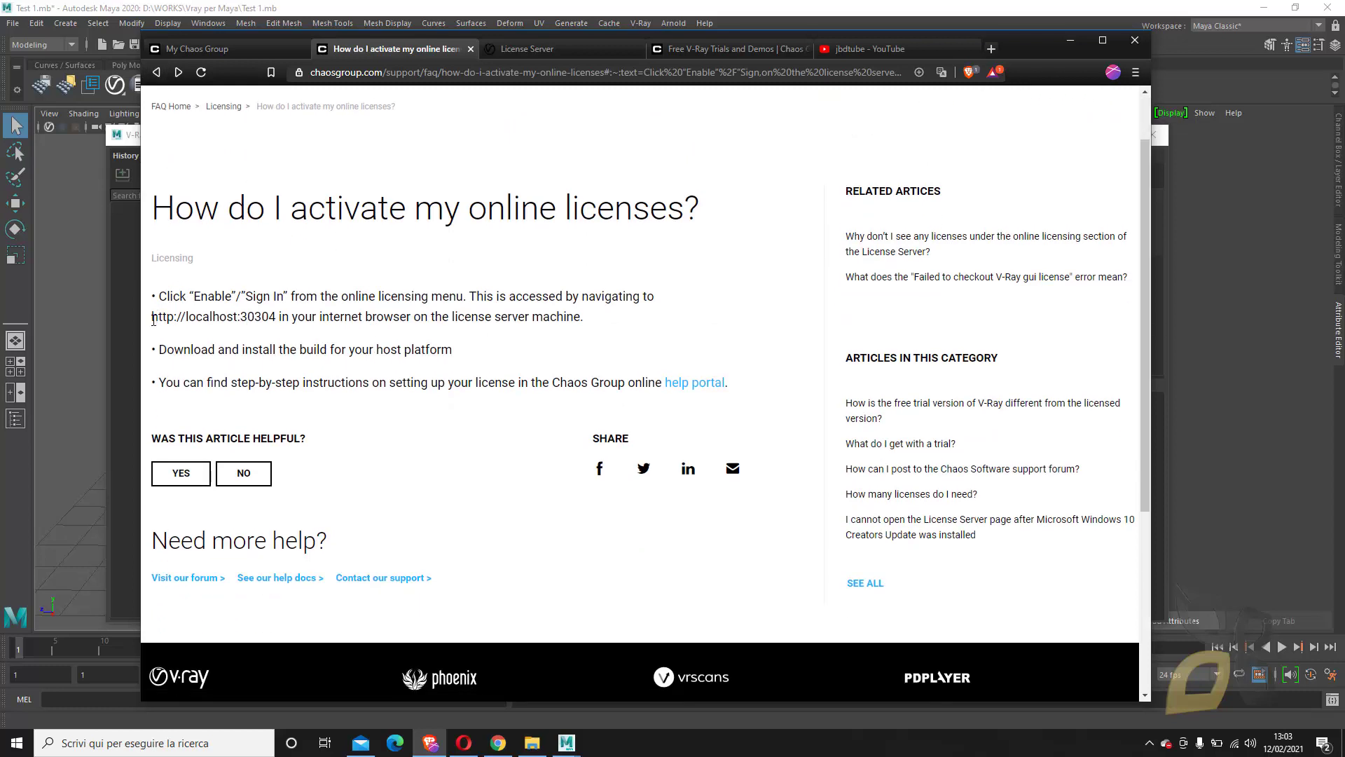
{"action": "left_click_drag", "start_coordinate": [152, 316], "coordinate": [270, 315]}
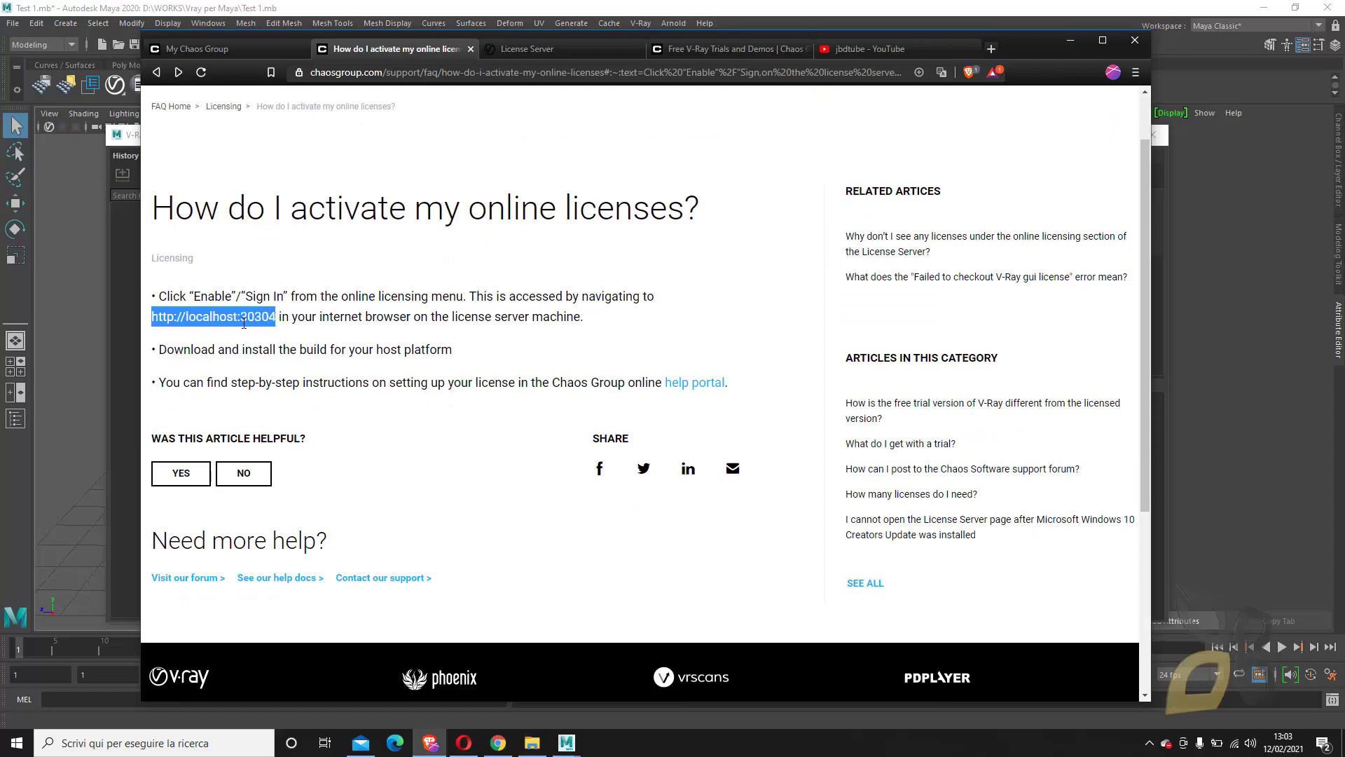
{"action": "right_click", "coordinate": [244, 323]}
{"action": "left_click", "coordinate": [263, 336]}
{"action": "left_click", "coordinate": [254, 321]}
{"action": "left_click_drag", "start_coordinate": [274, 317], "coordinate": [151, 318]}
{"action": "right_click", "coordinate": [177, 325]}
{"action": "left_click", "coordinate": [224, 349]}
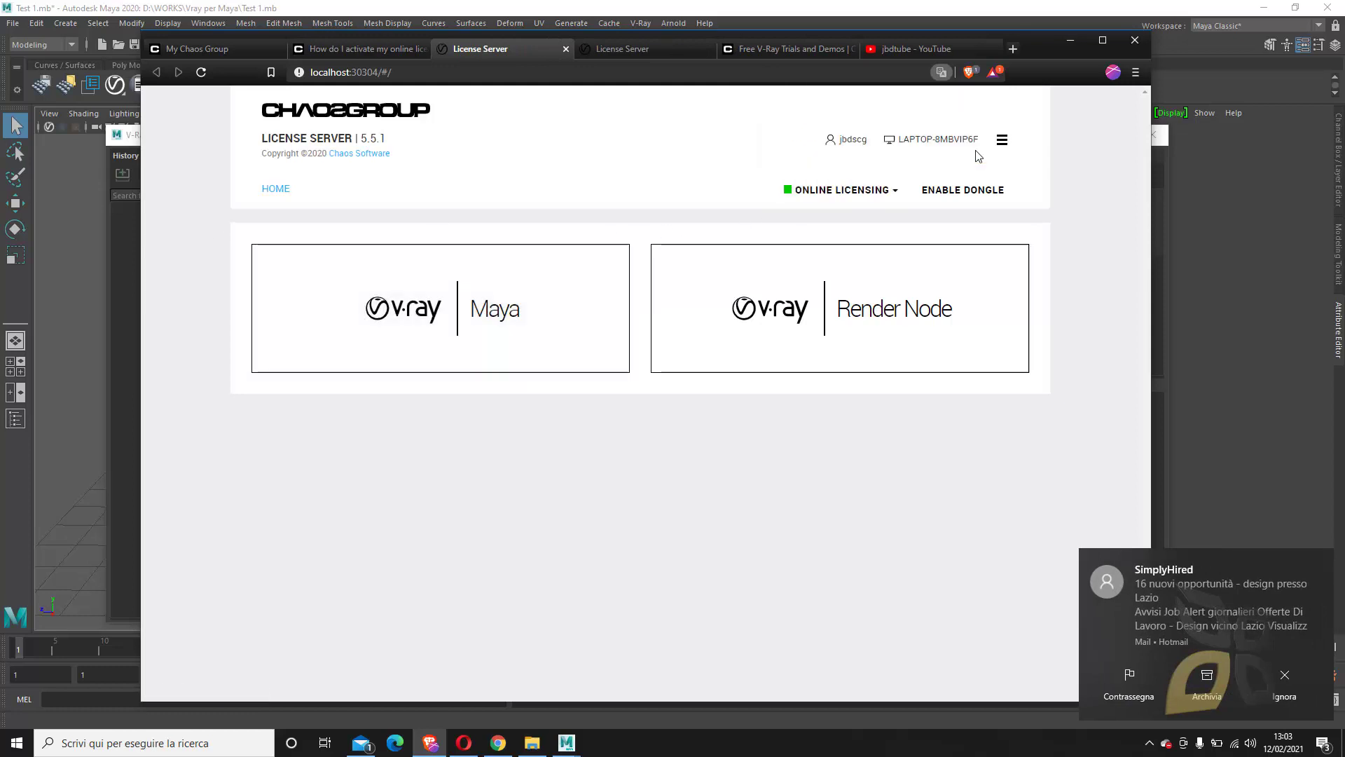
Sign out of the License Server's online licensing and confirm.
{"action": "left_click", "coordinate": [844, 193]}
{"action": "left_click", "coordinate": [831, 254]}
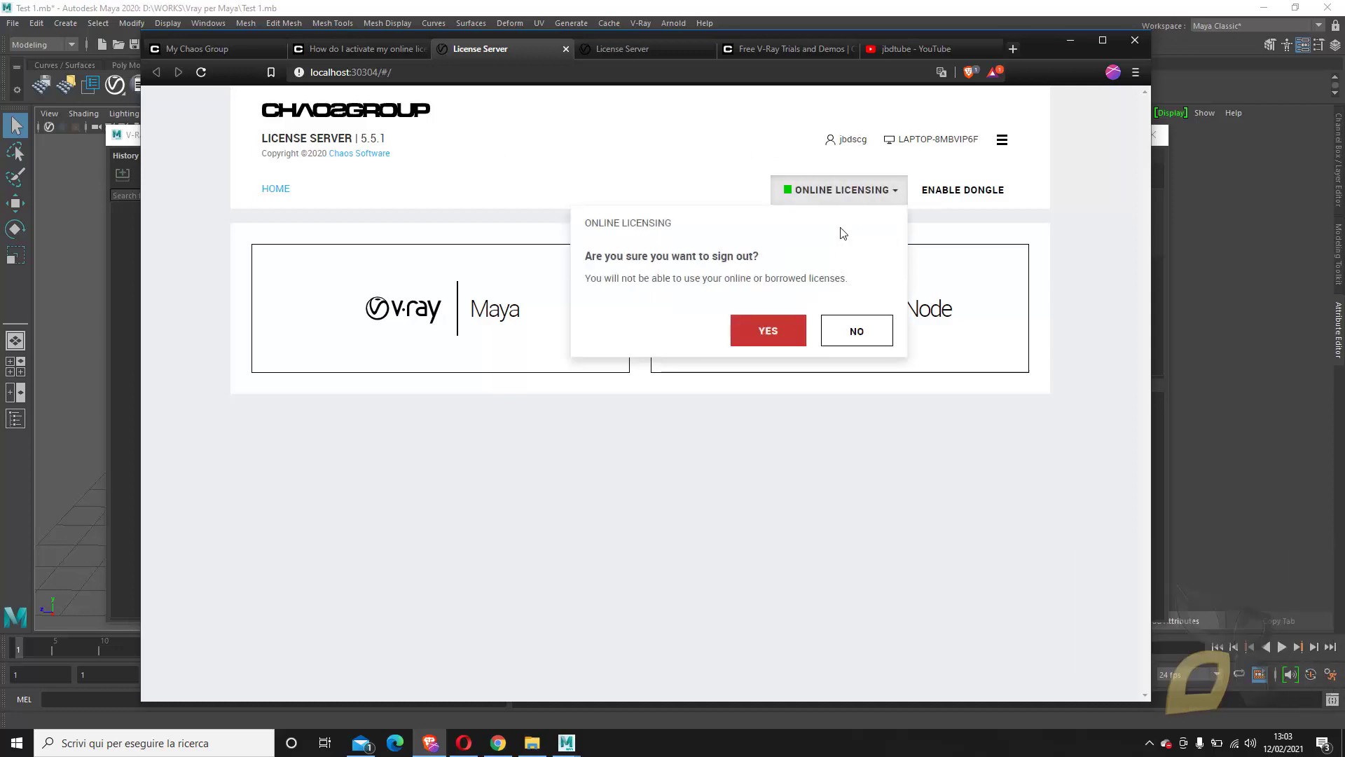
{"action": "left_click", "coordinate": [769, 330]}
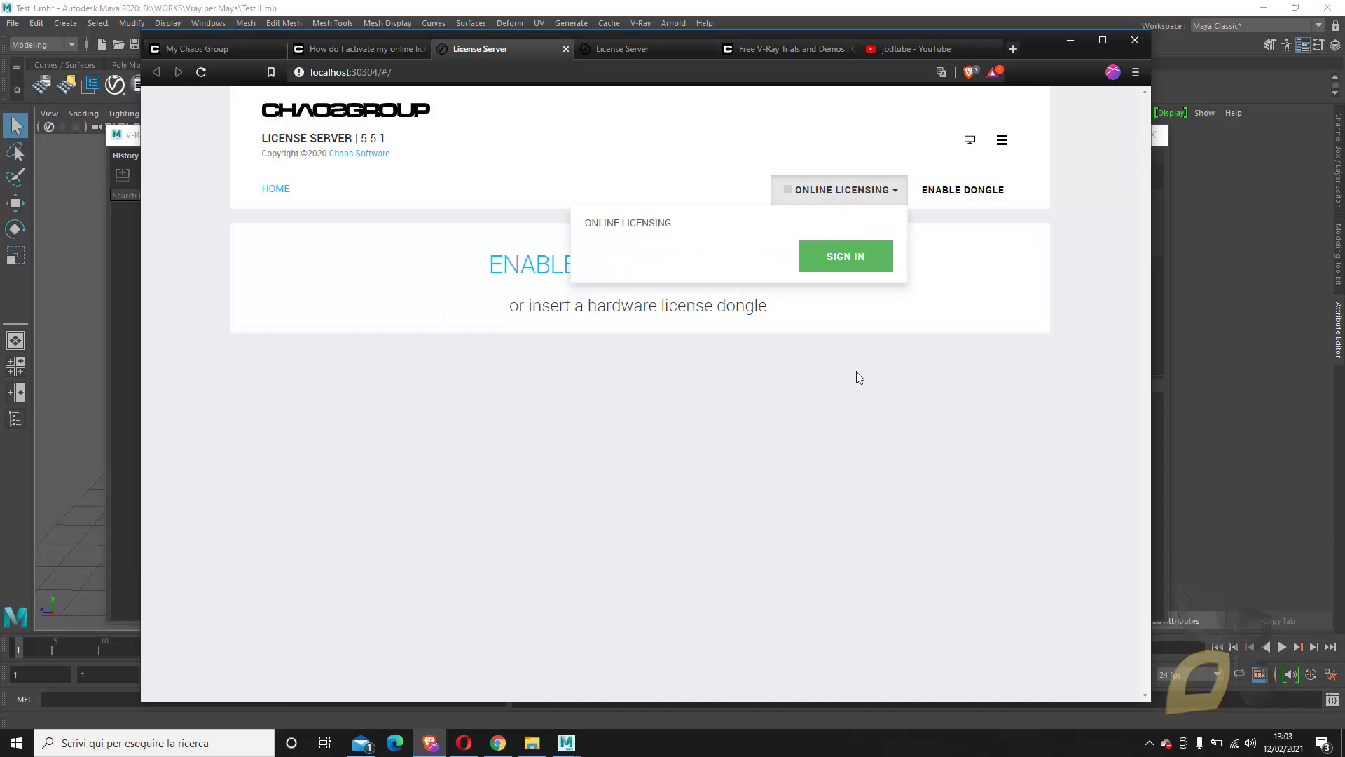
Return to Maya and render in the V-Ray Frame Buffer, which fails with no interface license.
{"action": "left_click", "coordinate": [1068, 40]}
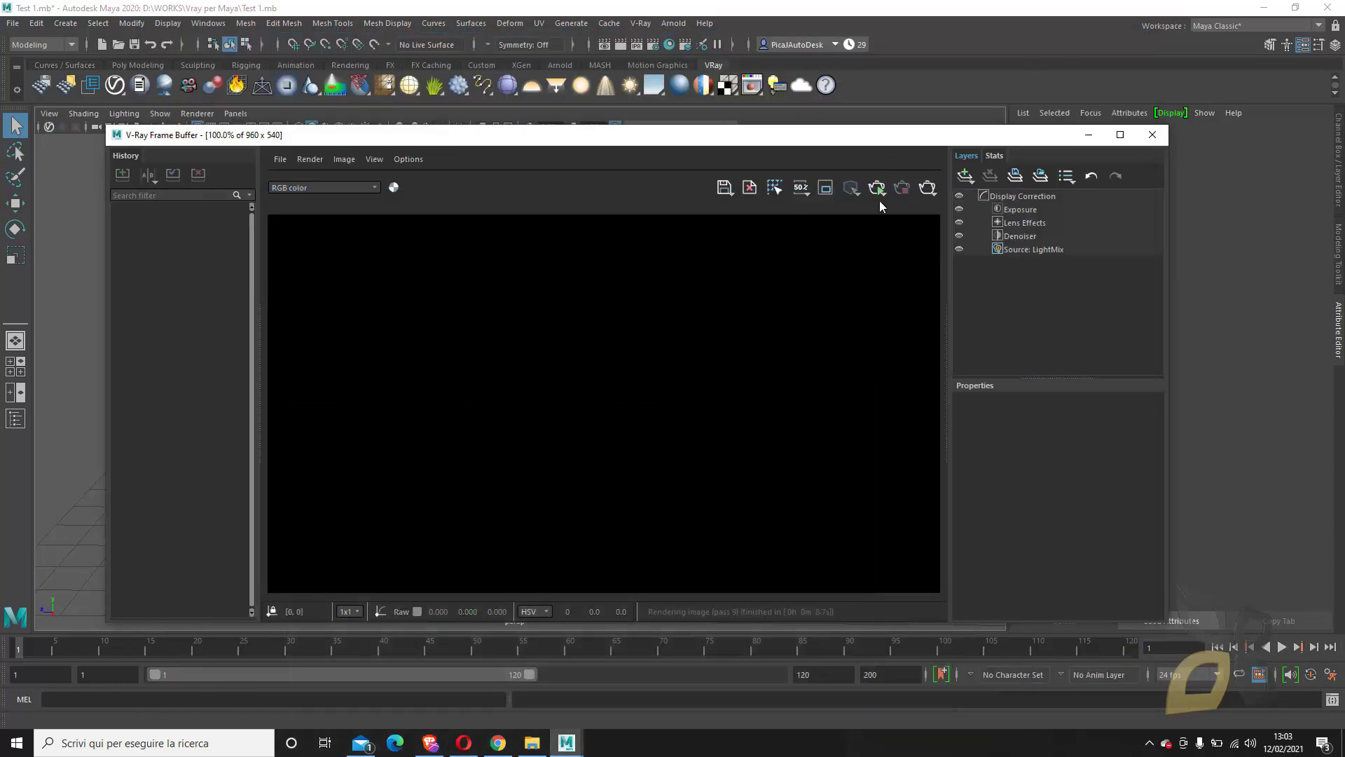
{"action": "left_click", "coordinate": [929, 189]}
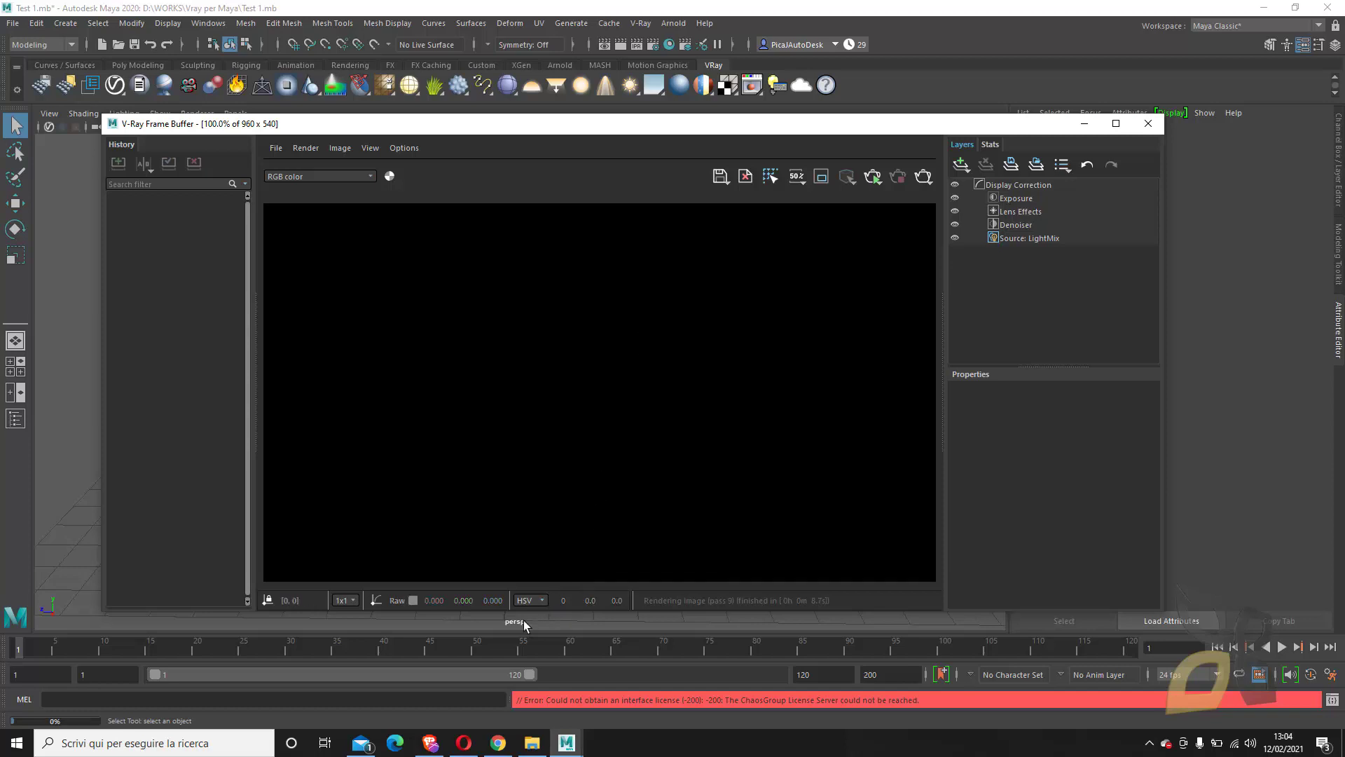
Bring the local License Server page back up in the browser.
{"action": "left_click", "coordinate": [432, 744]}
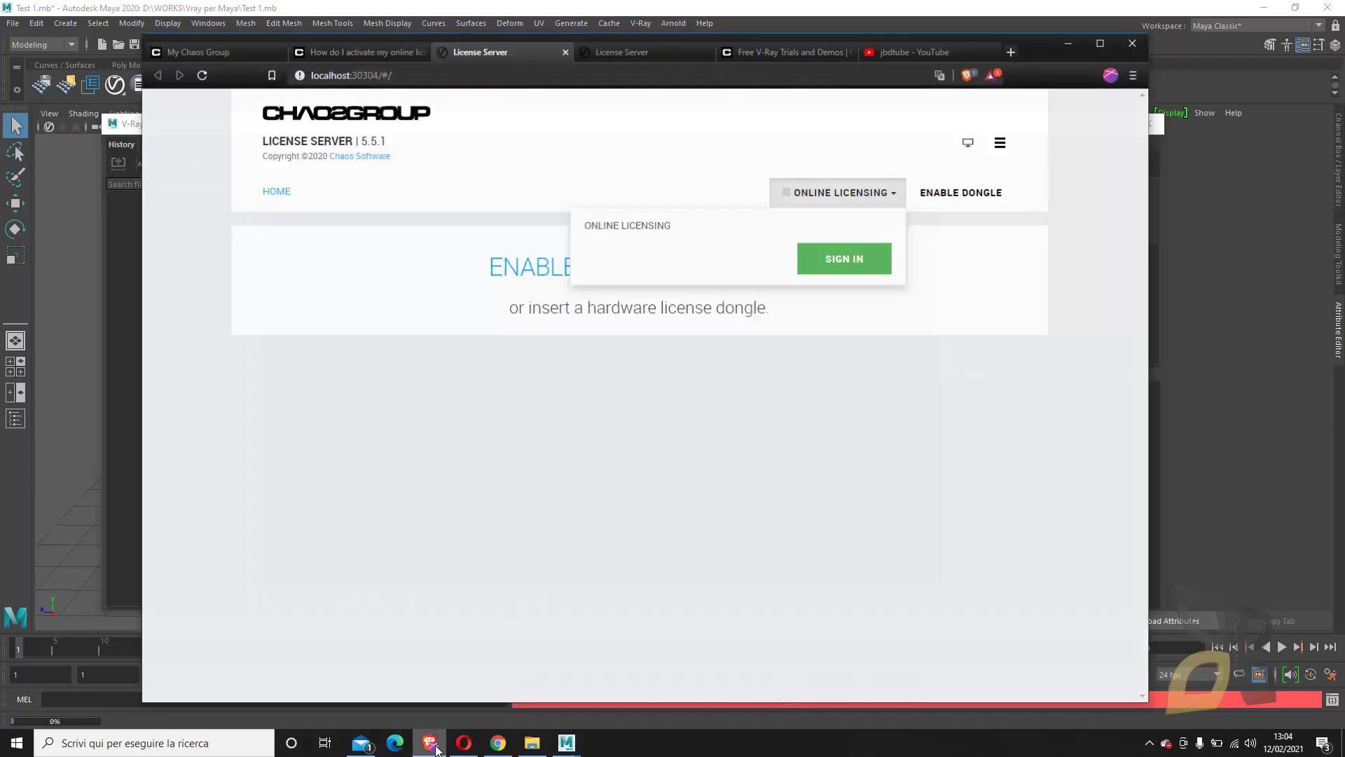
{"action": "left_click", "coordinate": [345, 75]}
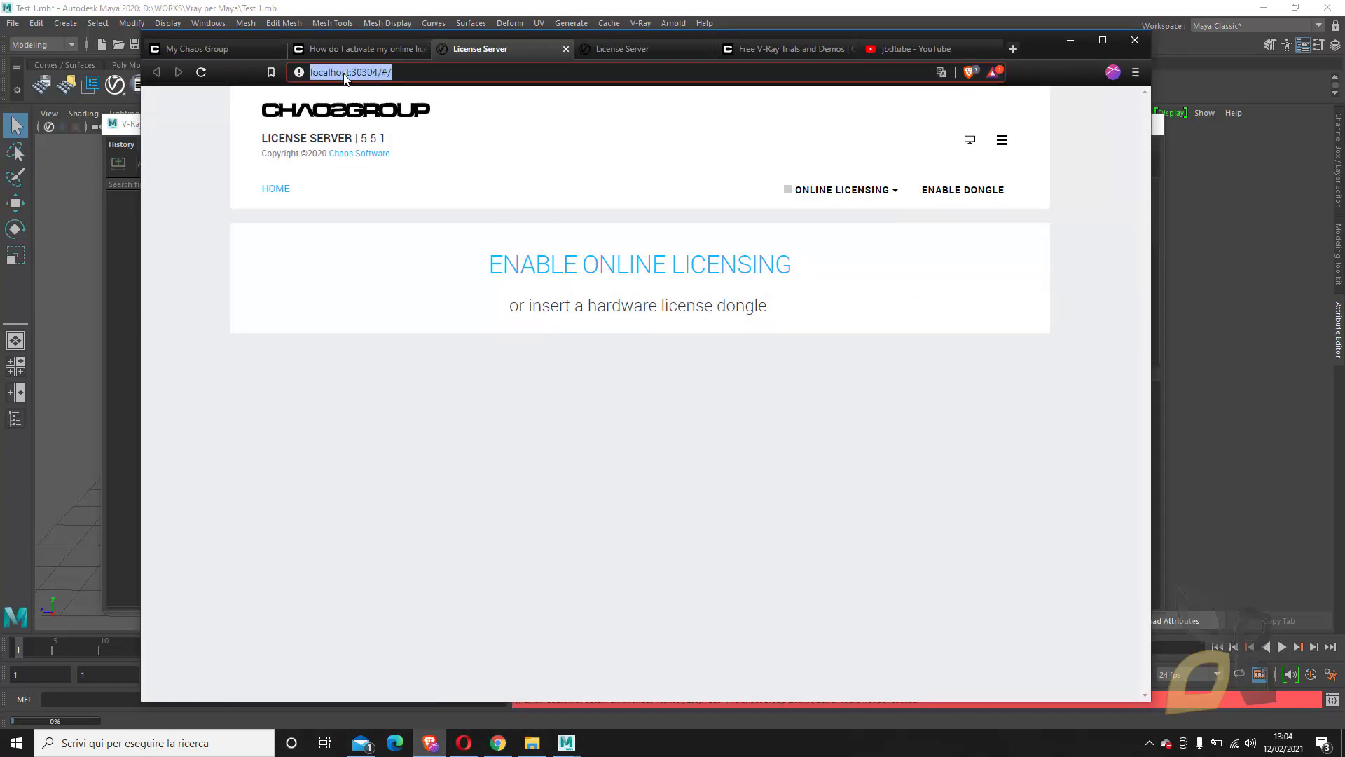
{"action": "left_click", "coordinate": [366, 404]}
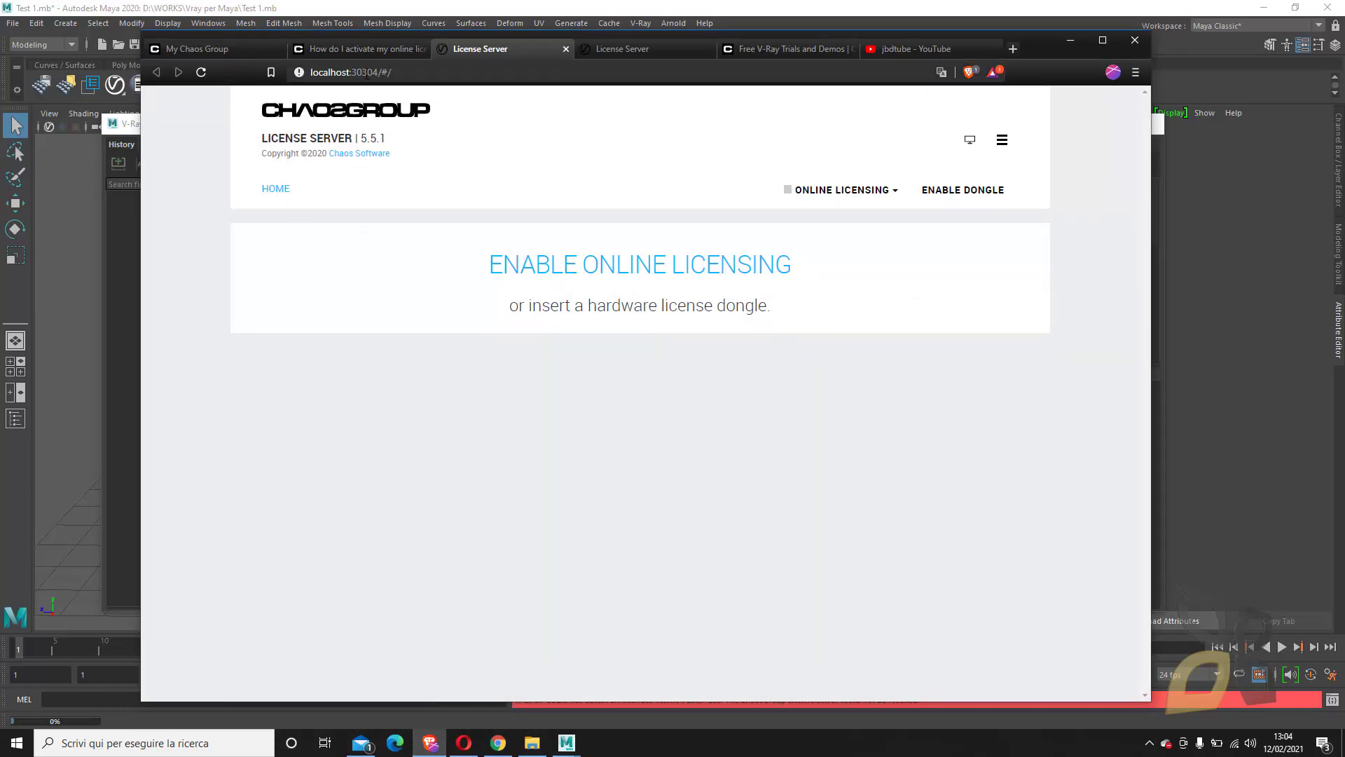
{"action": "left_click", "coordinate": [345, 73]}
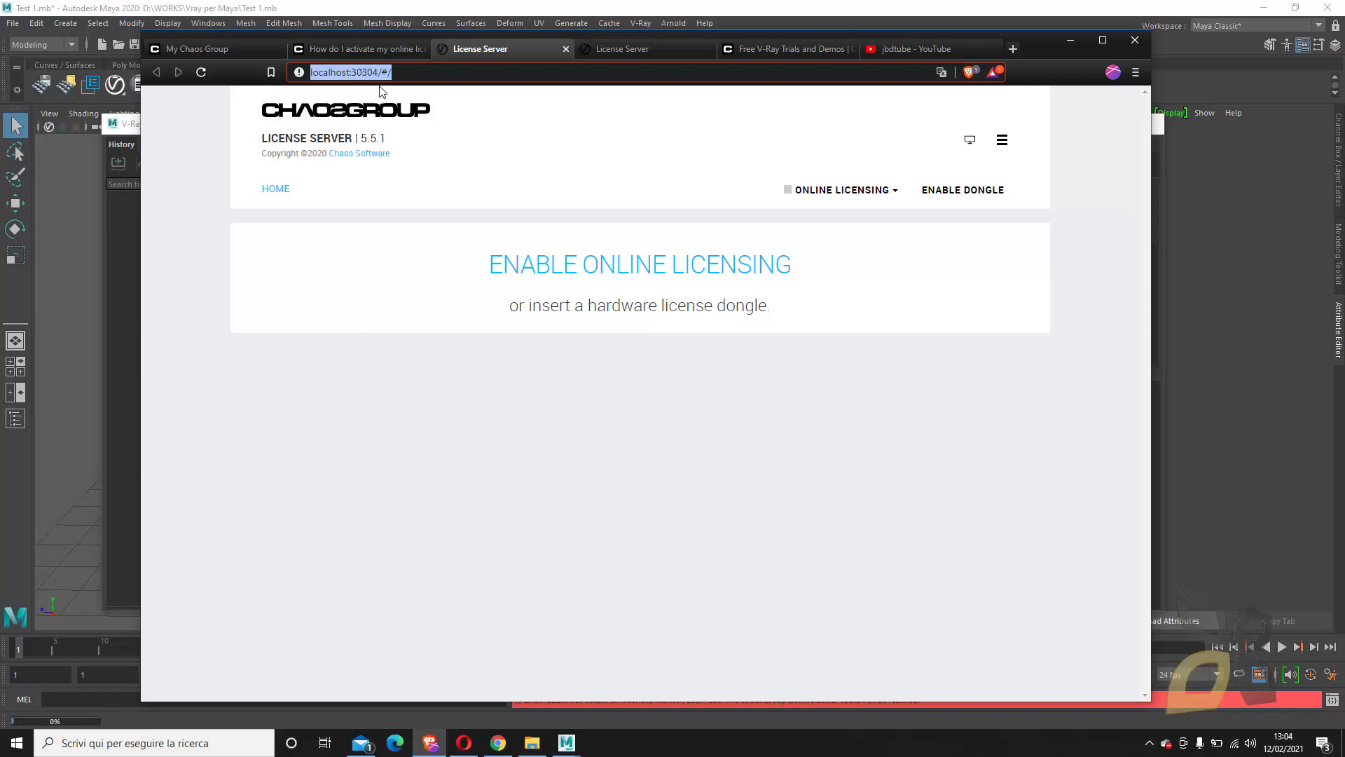
{"action": "left_click", "coordinate": [511, 385]}
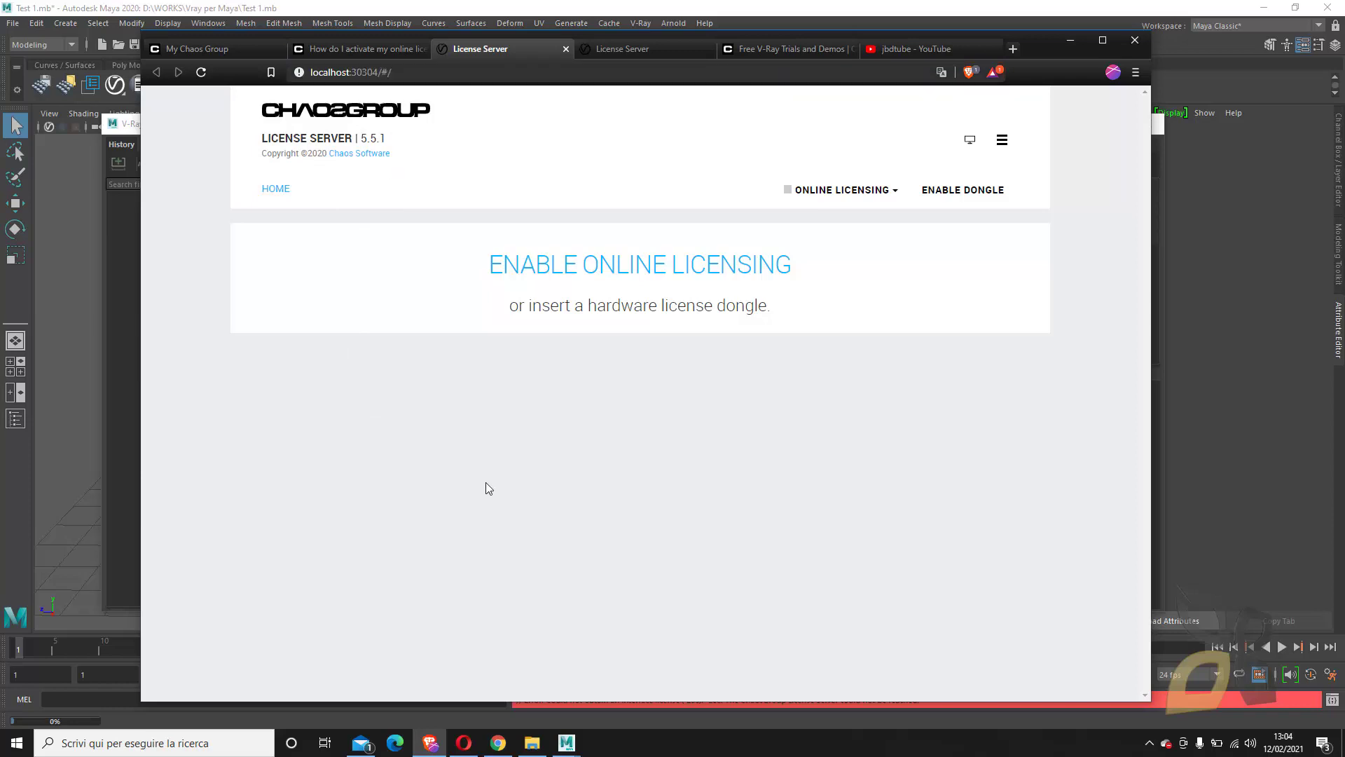
Start an Online Licensing sign-in with the saved Chaos Group account login.
{"action": "left_click", "coordinate": [846, 191]}
{"action": "left_click", "coordinate": [846, 258]}
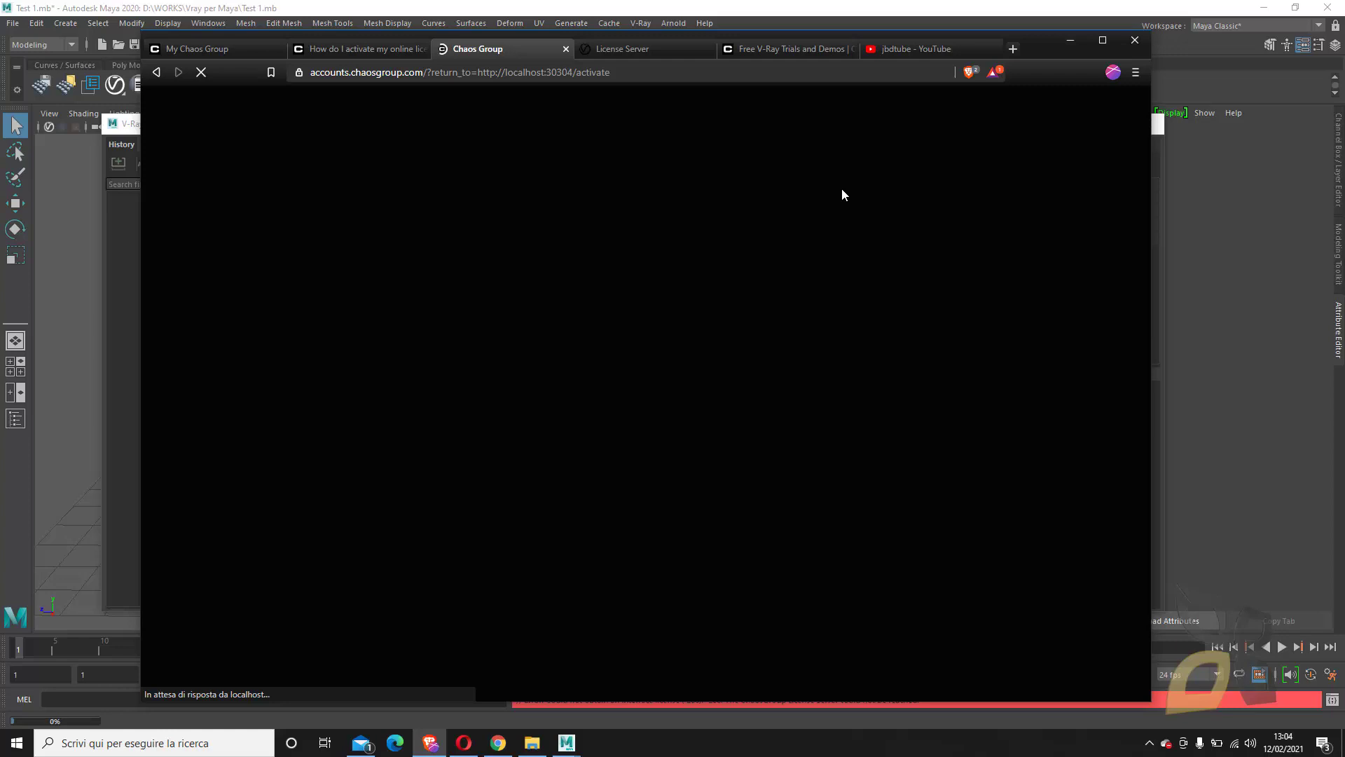
{"action": "left_click", "coordinate": [950, 156]}
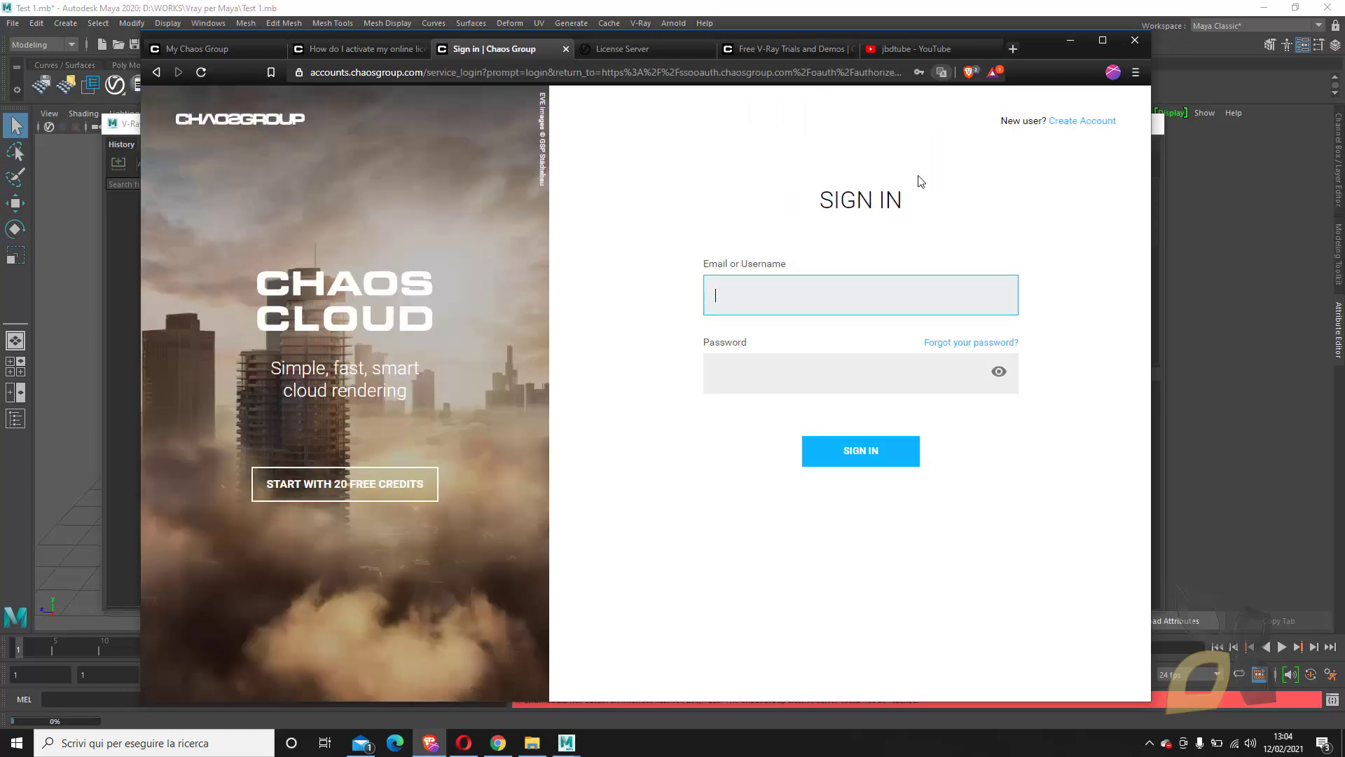
{"action": "left_click", "coordinate": [790, 293]}
{"action": "left_click", "coordinate": [772, 334]}
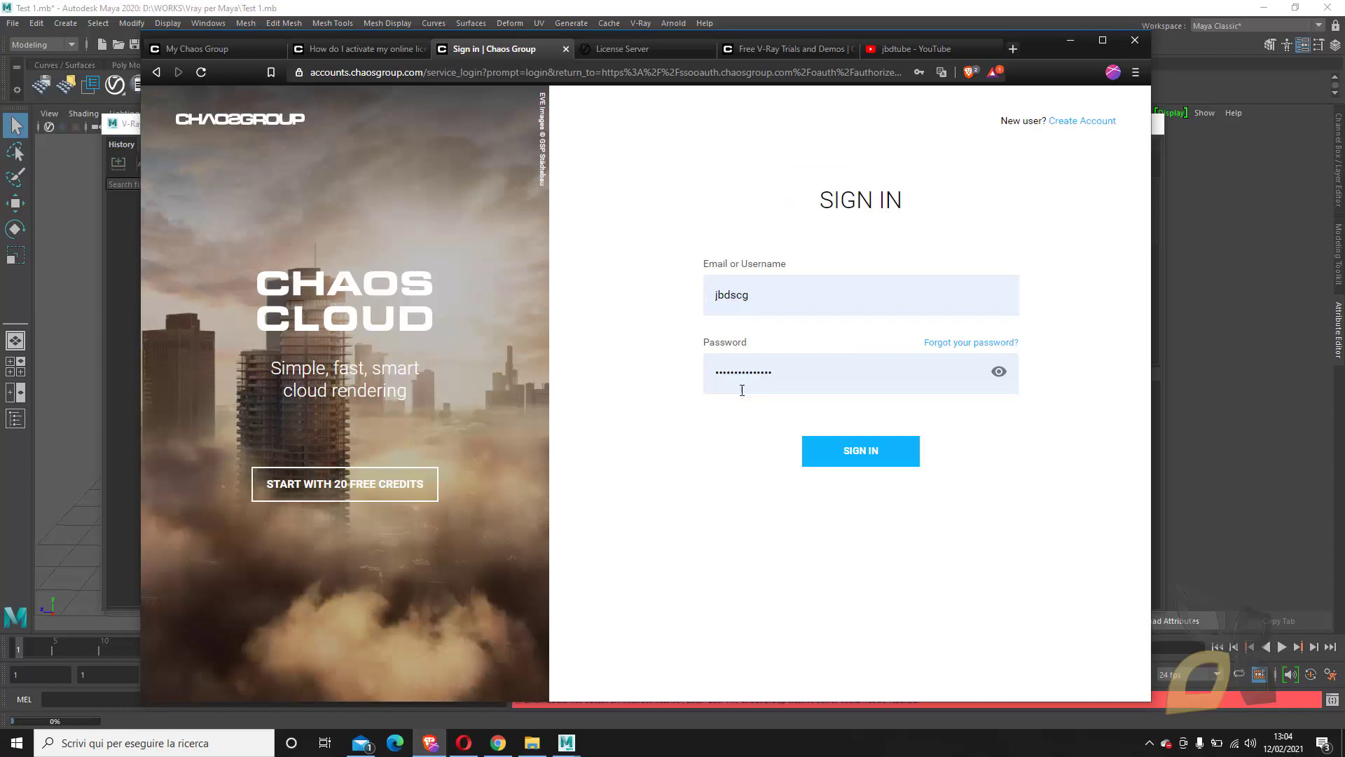
{"action": "left_click", "coordinate": [833, 456]}
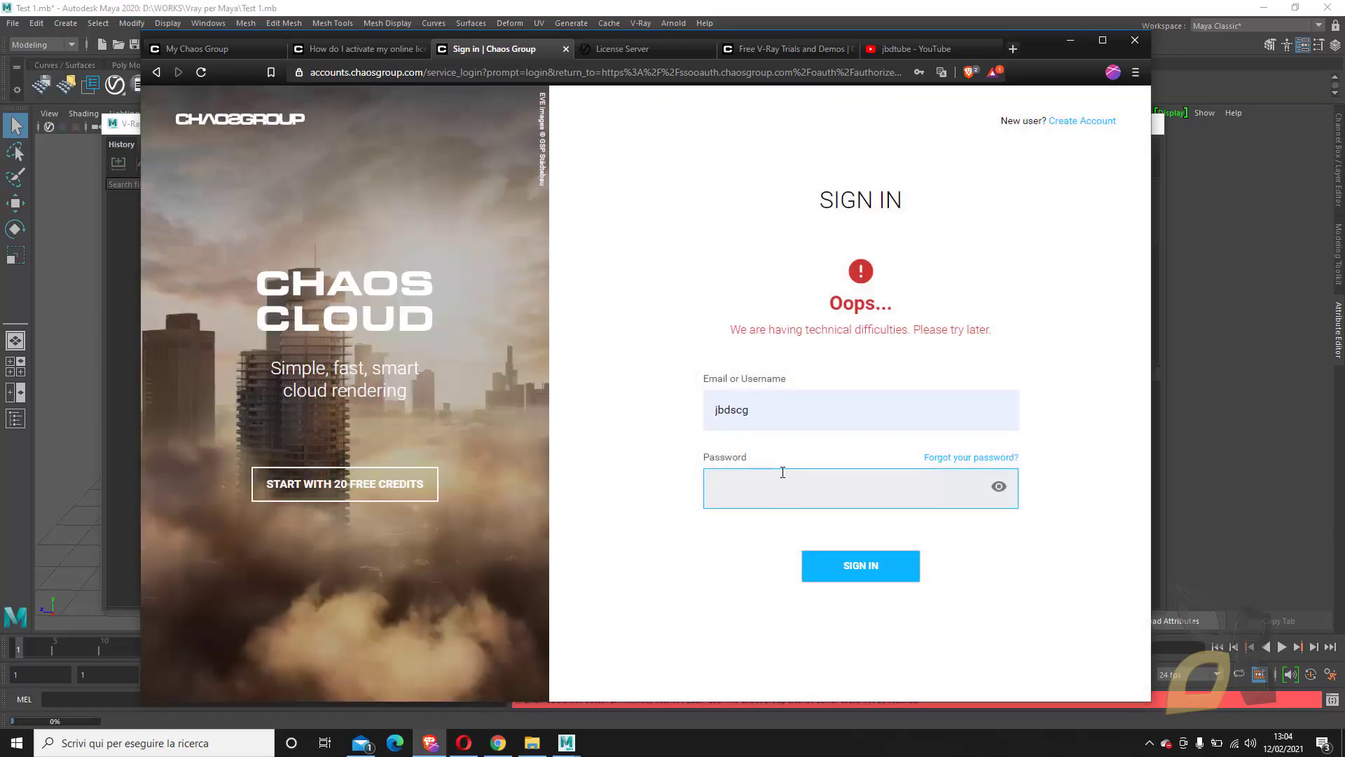
After the Oops technical-difficulties error, sign in again with the saved account password.
{"action": "left_click_drag", "start_coordinate": [729, 330], "coordinate": [989, 329]}
{"action": "left_click", "coordinate": [1006, 347]}
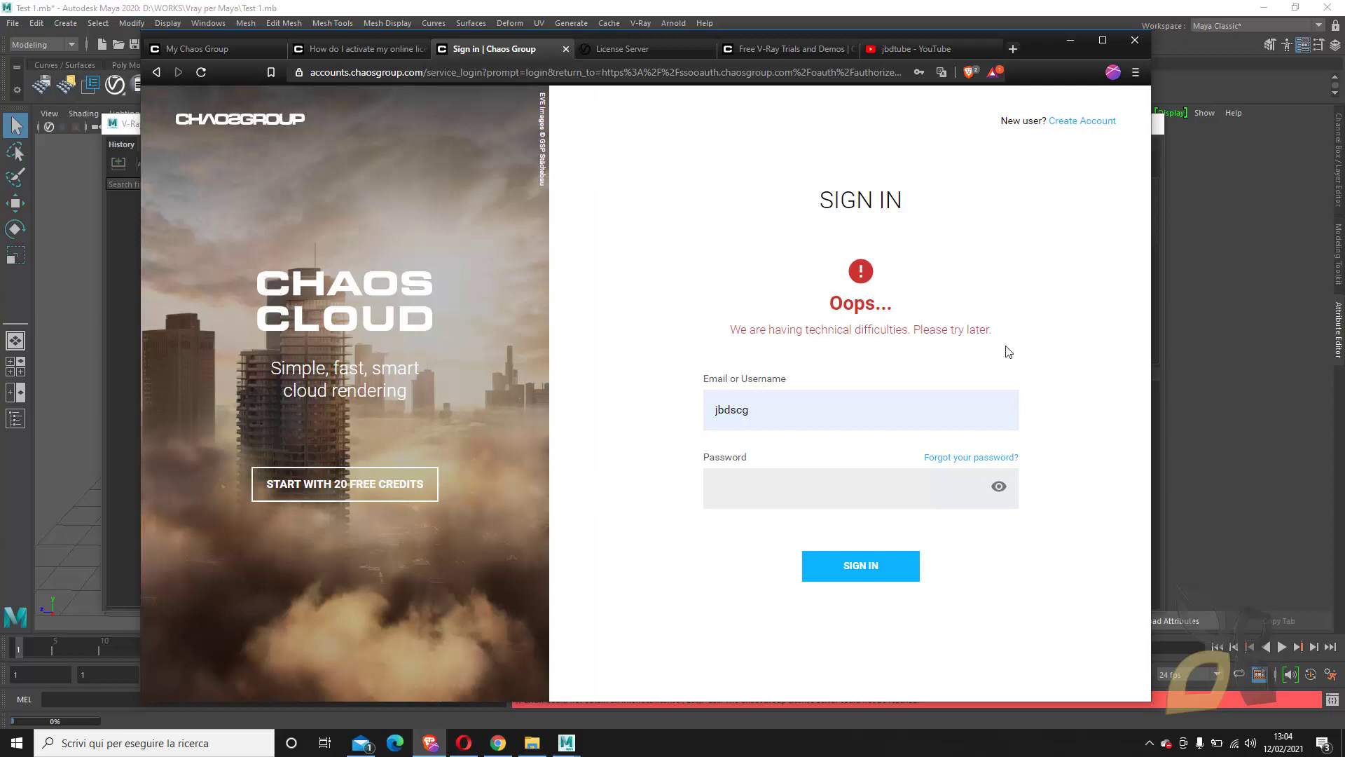
{"action": "triple_click", "coordinate": [951, 334]}
{"action": "left_click", "coordinate": [835, 364]}
{"action": "left_click", "coordinate": [777, 489]}
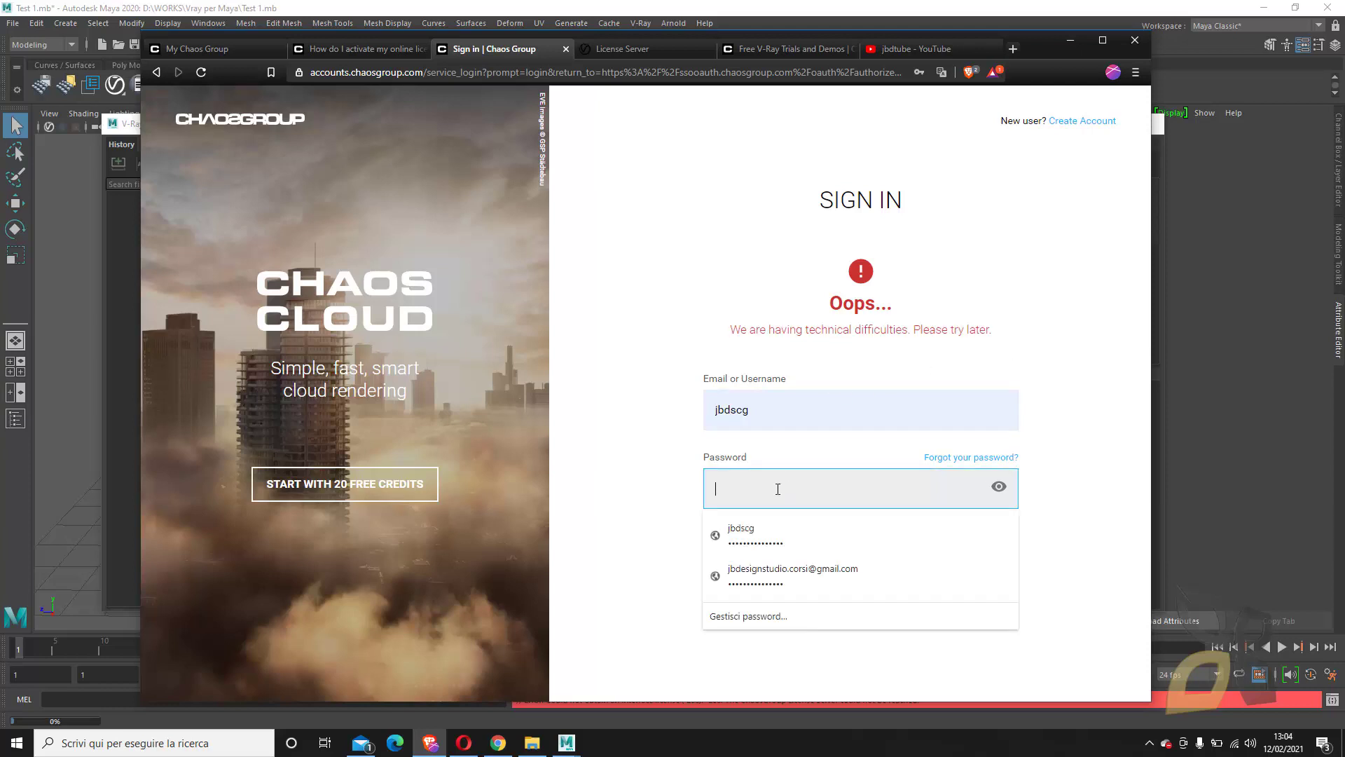
{"action": "left_click", "coordinate": [750, 532]}
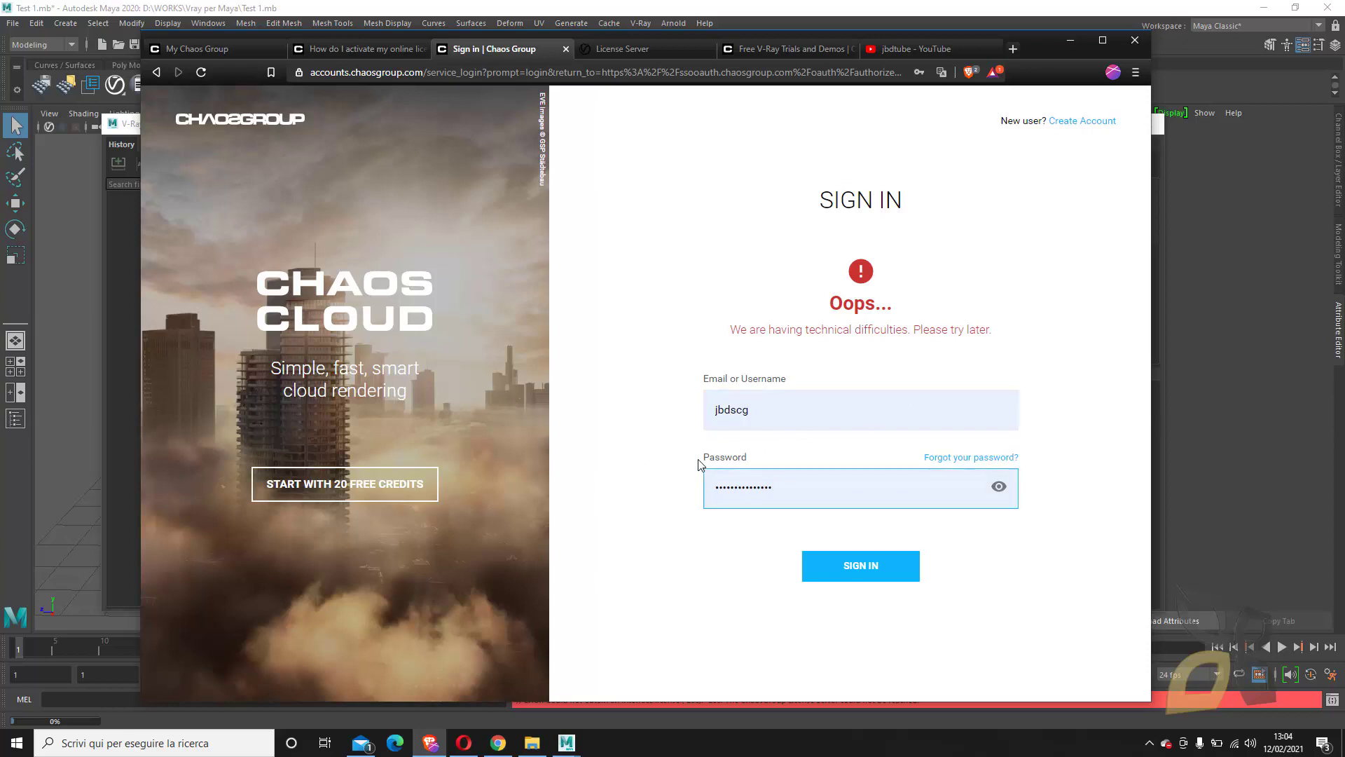
{"action": "left_click", "coordinate": [823, 582]}
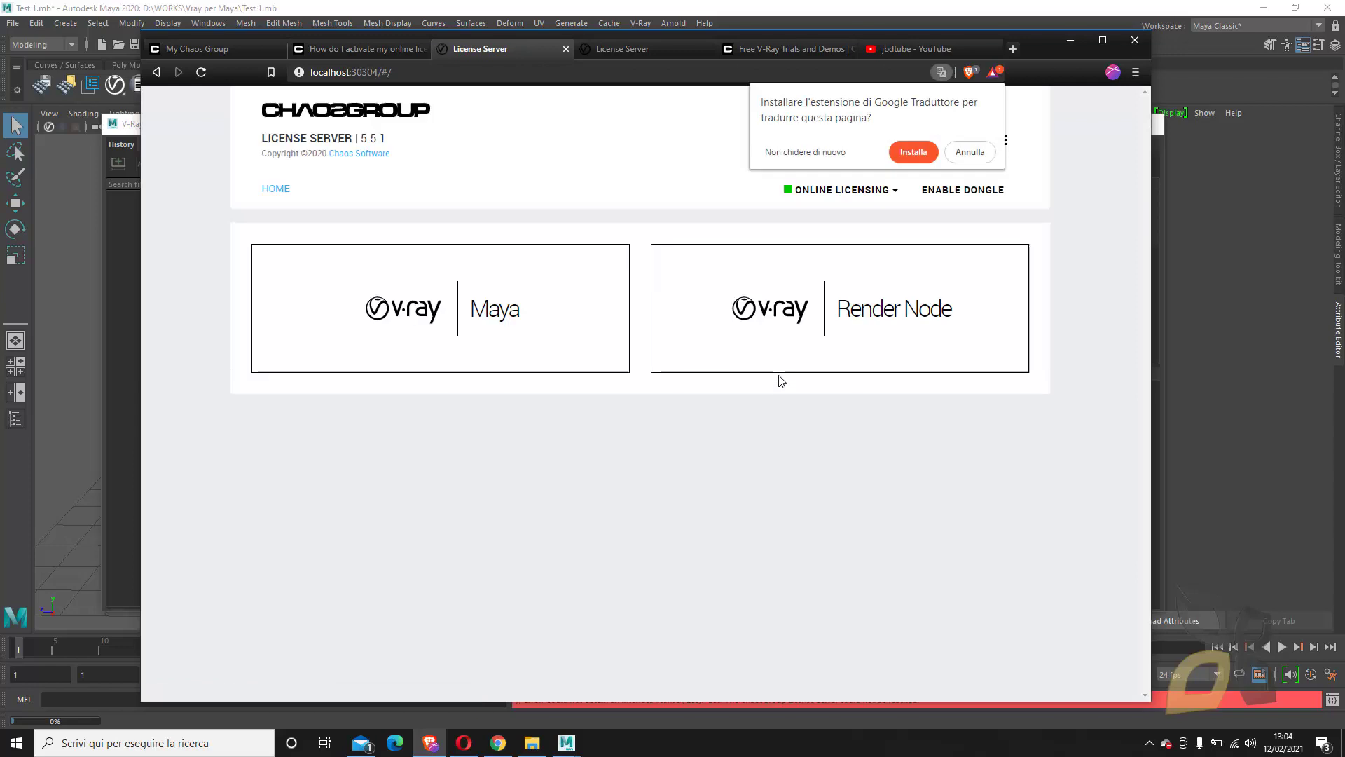
Dismiss the translation prompt, check Online Licensing, and open the V-Ray Maya license summary.
{"action": "left_click", "coordinate": [978, 154]}
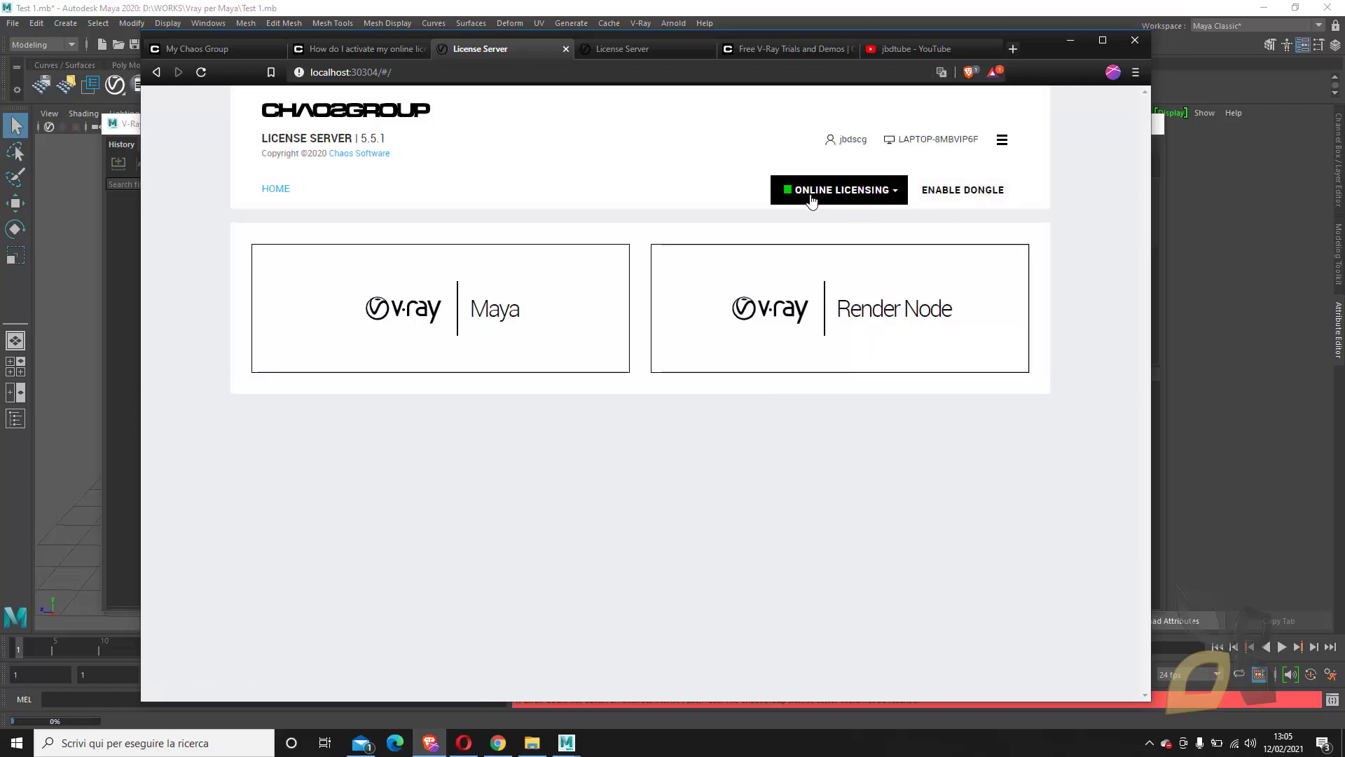
{"action": "left_click", "coordinate": [879, 202]}
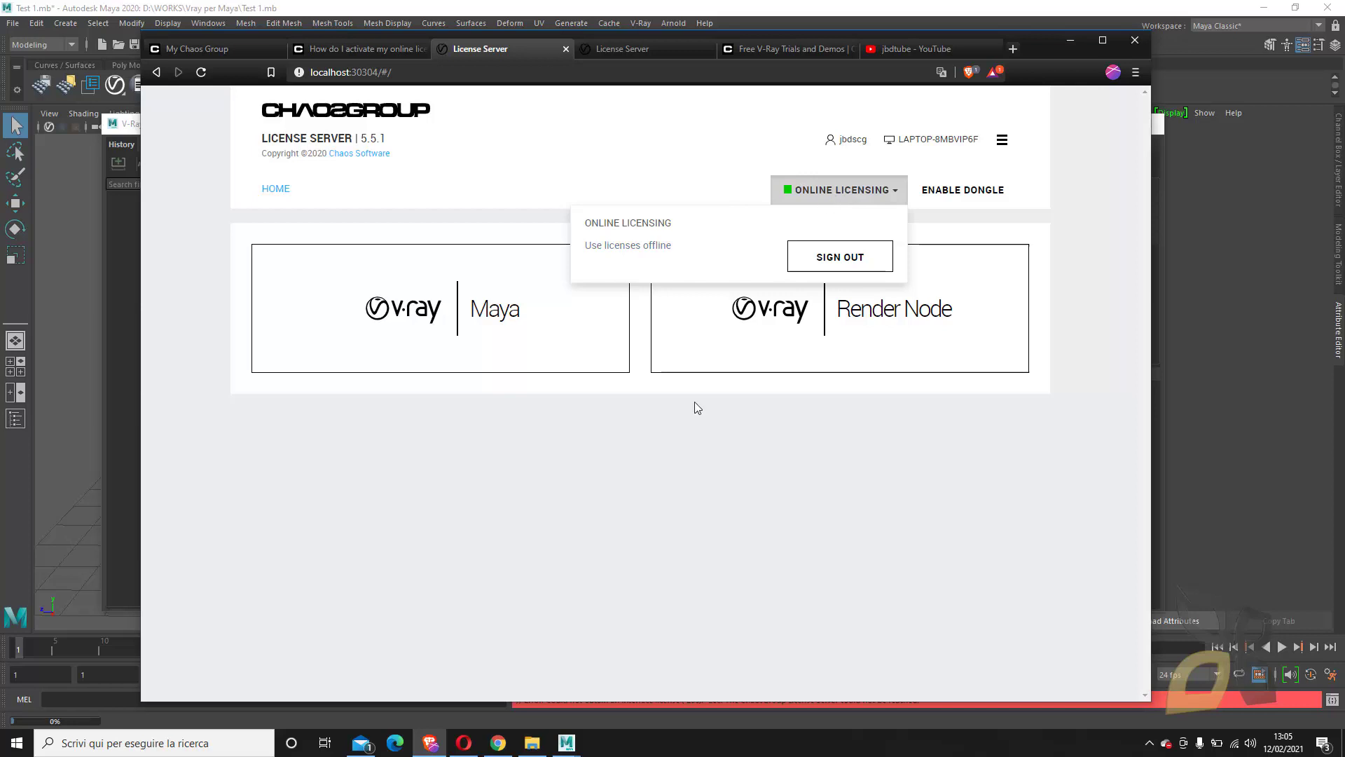
{"action": "left_click", "coordinate": [476, 338]}
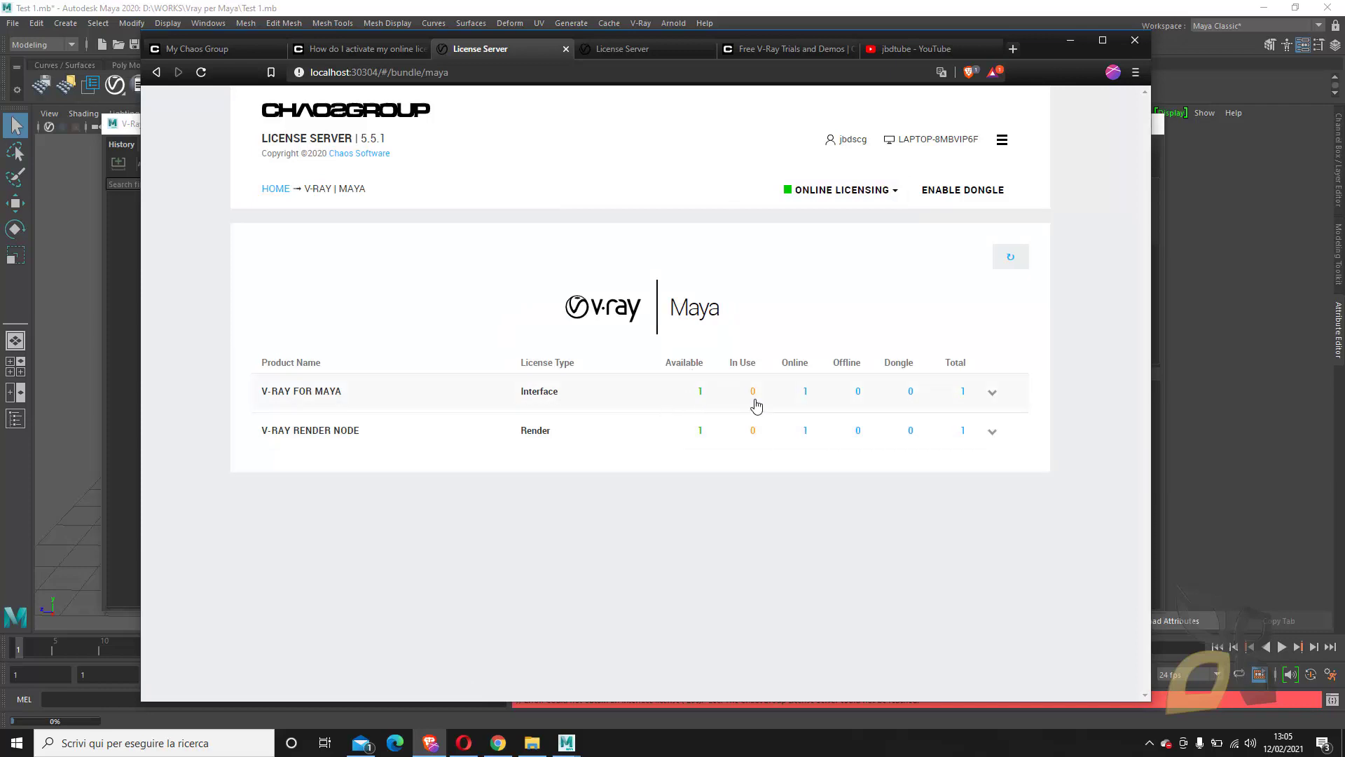
Back in Maya, render the lit scene in the V-Ray Frame Buffer, then close it.
{"action": "left_click", "coordinate": [1070, 41]}
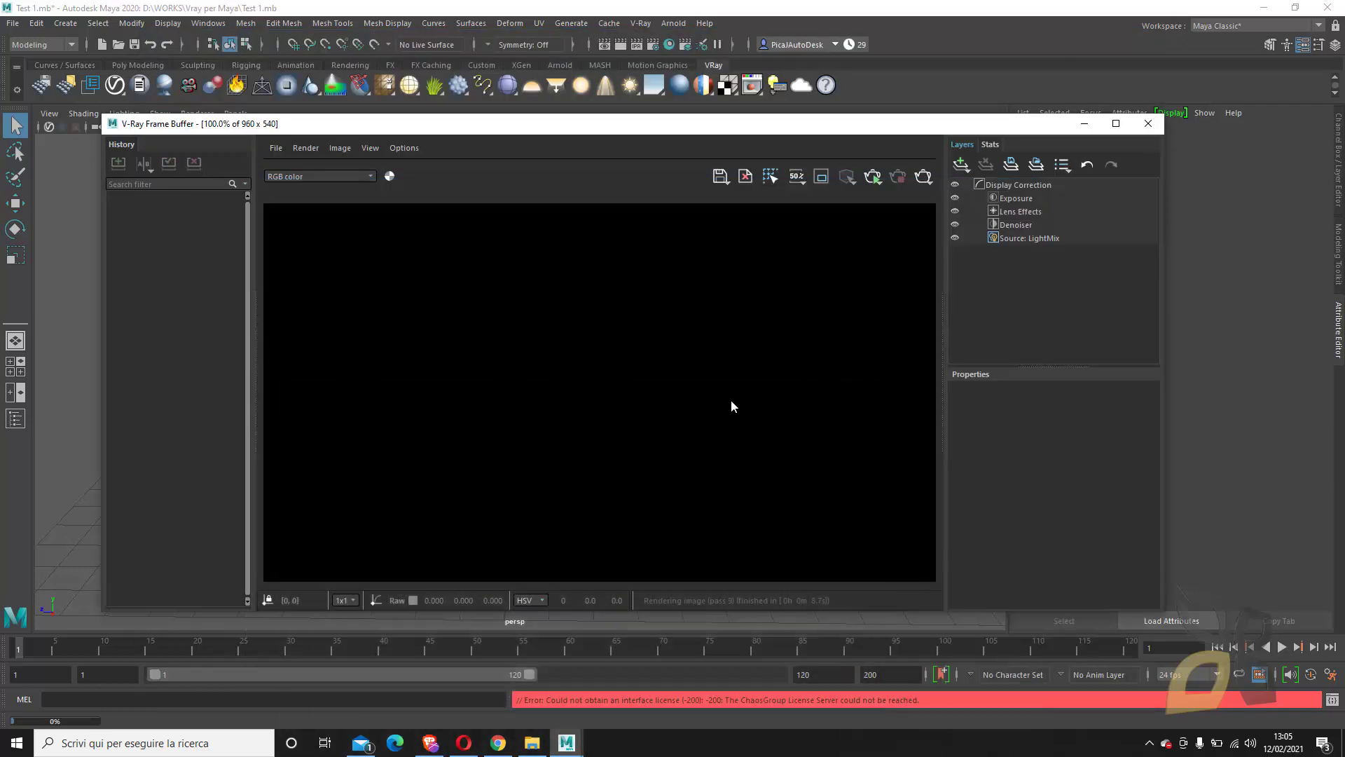
{"action": "left_click", "coordinate": [924, 177]}
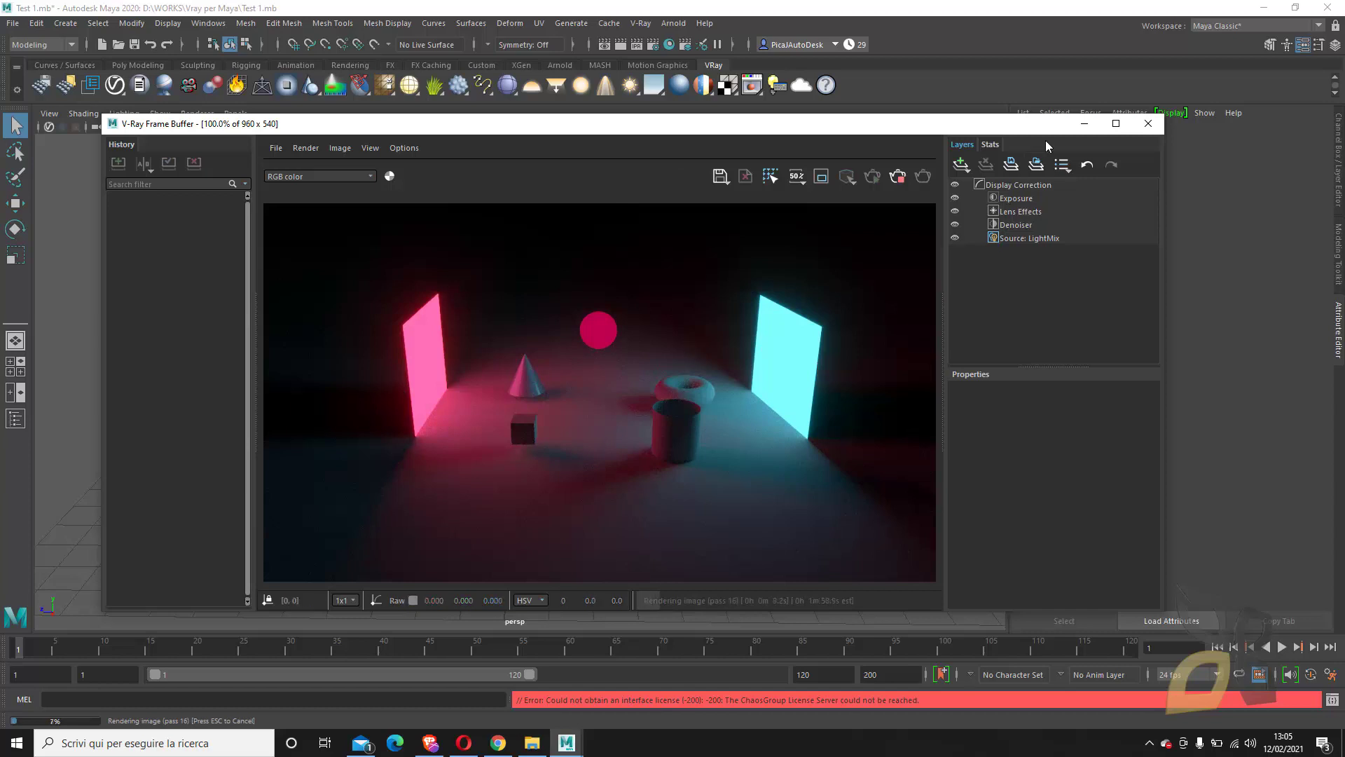
{"action": "left_click", "coordinate": [1149, 124]}
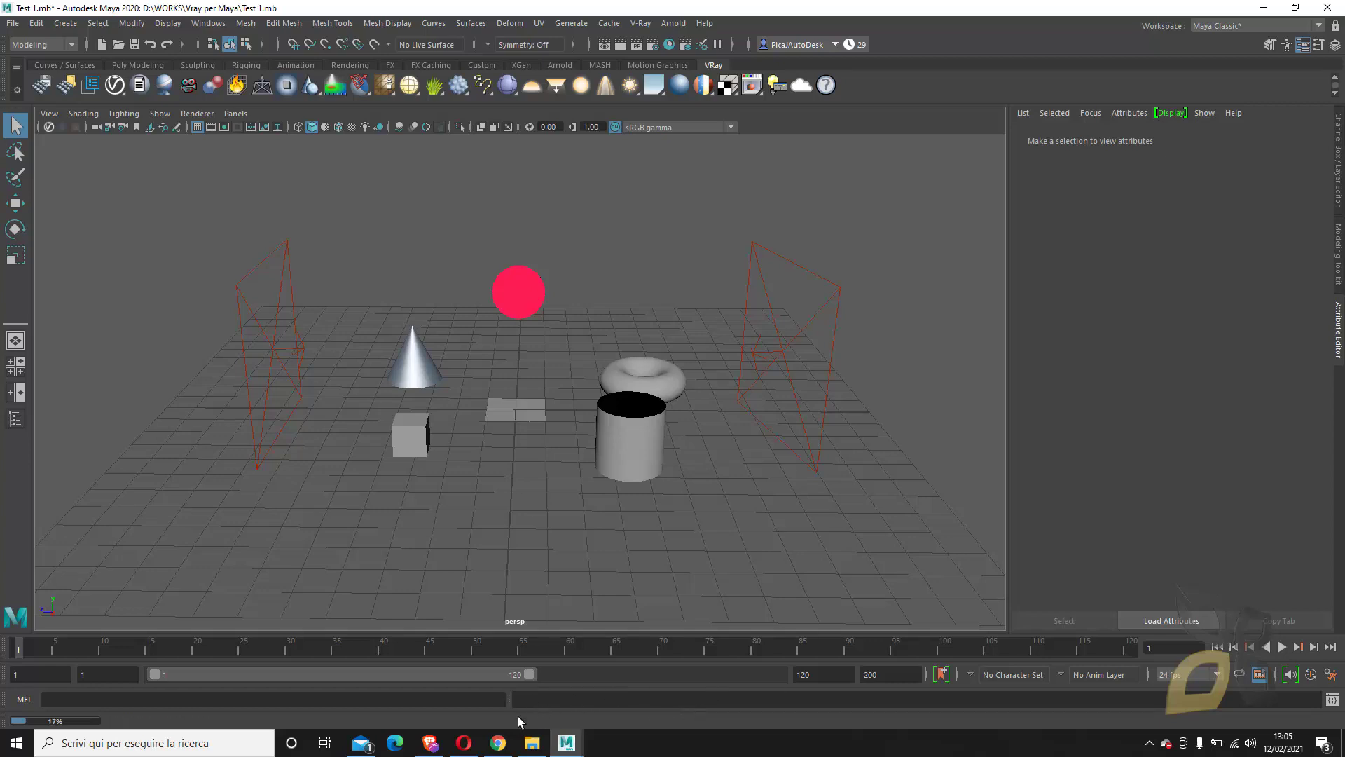
Refresh the License Server to confirm V-Ray for Maya is in use, then go to YouTube.
{"action": "left_click", "coordinate": [430, 743]}
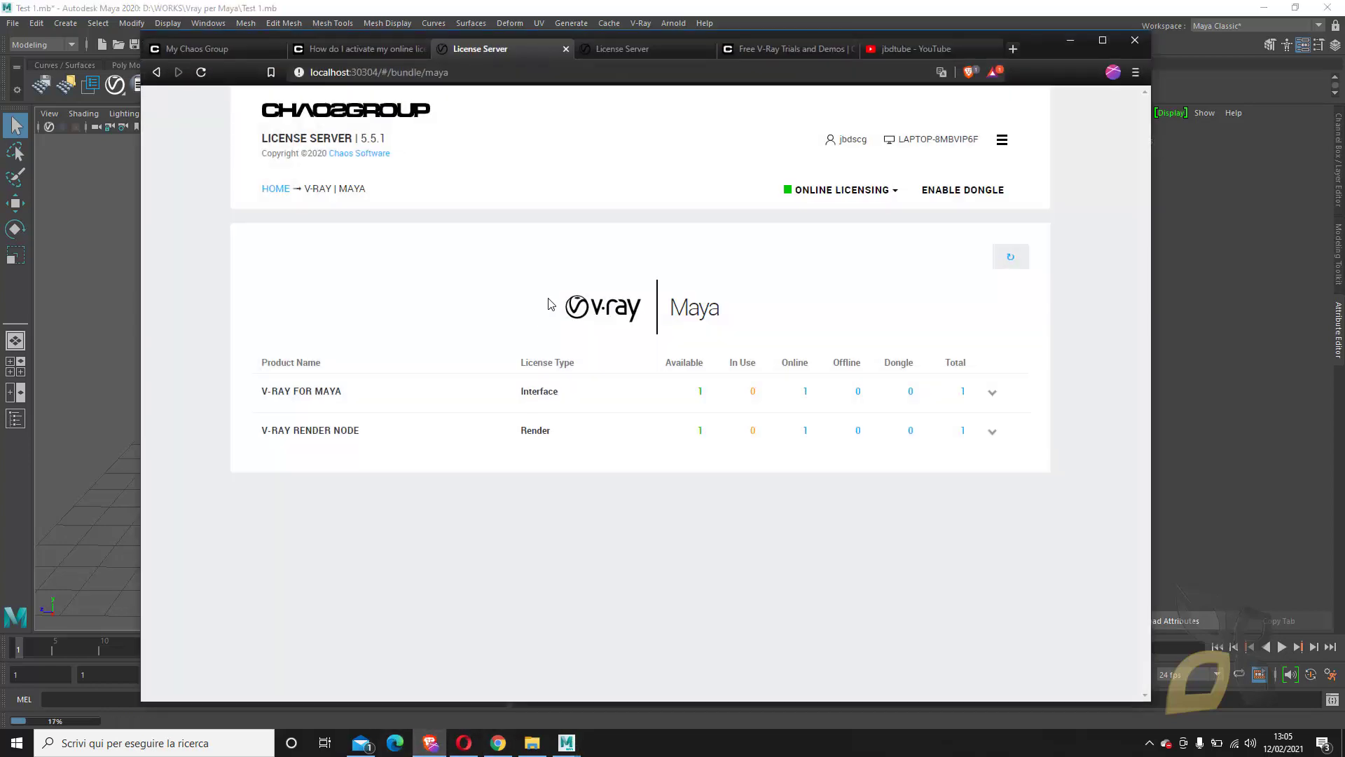
{"action": "left_click", "coordinate": [1010, 256]}
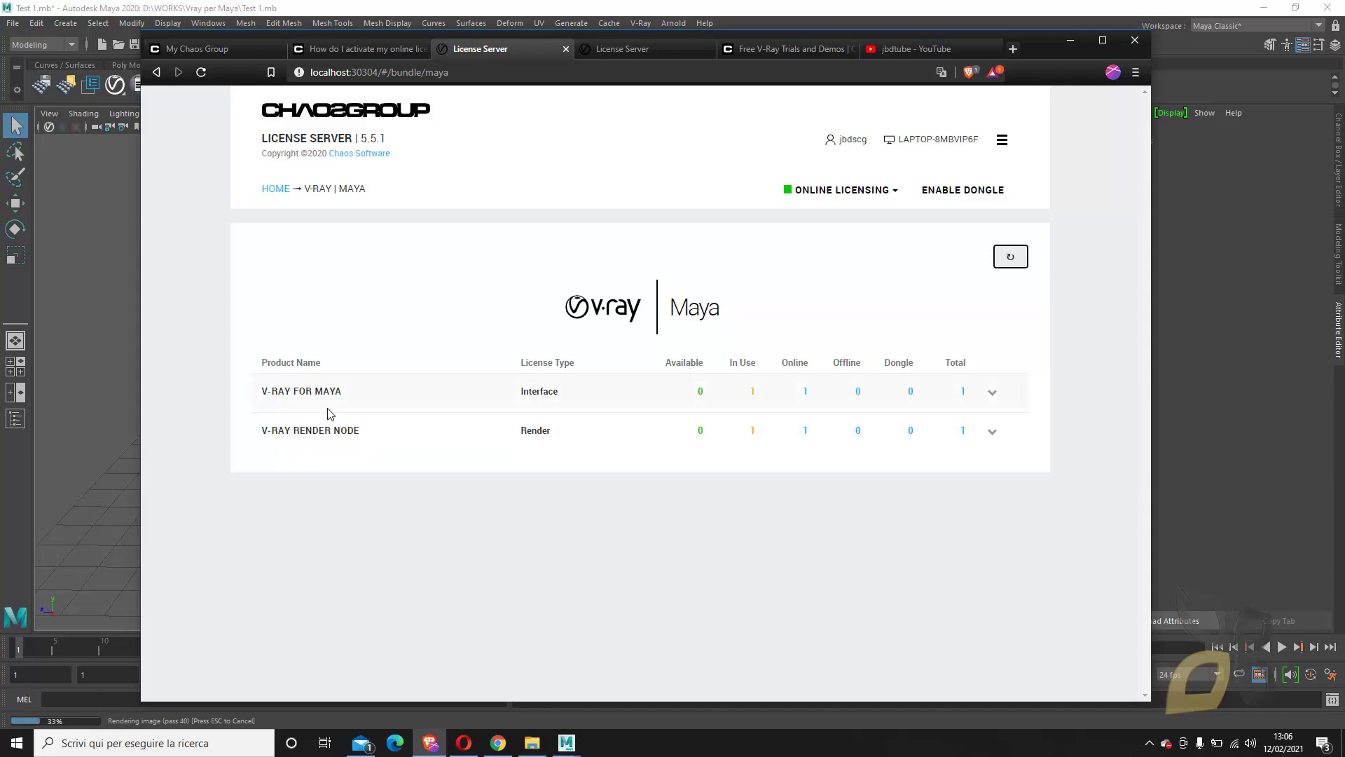
{"action": "left_click", "coordinate": [336, 392]}
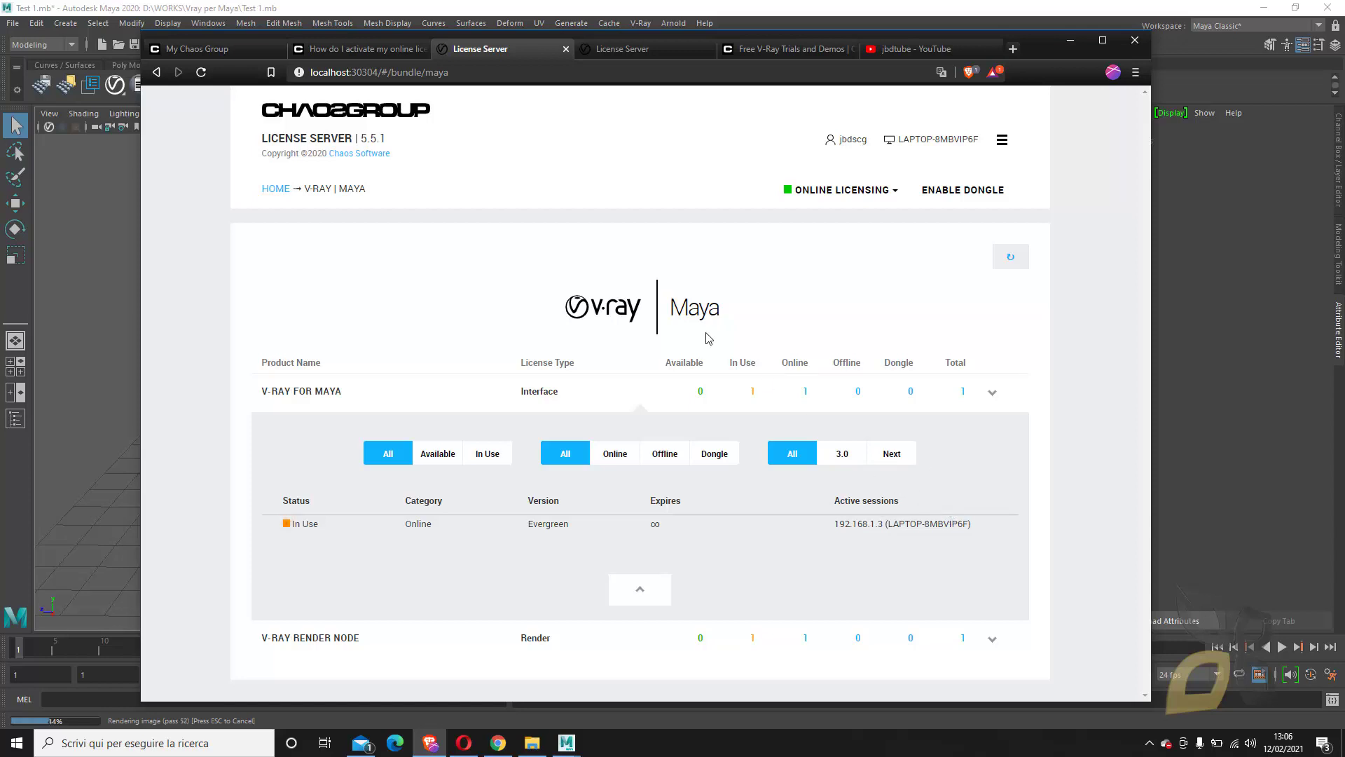
{"action": "left_click", "coordinate": [910, 48]}
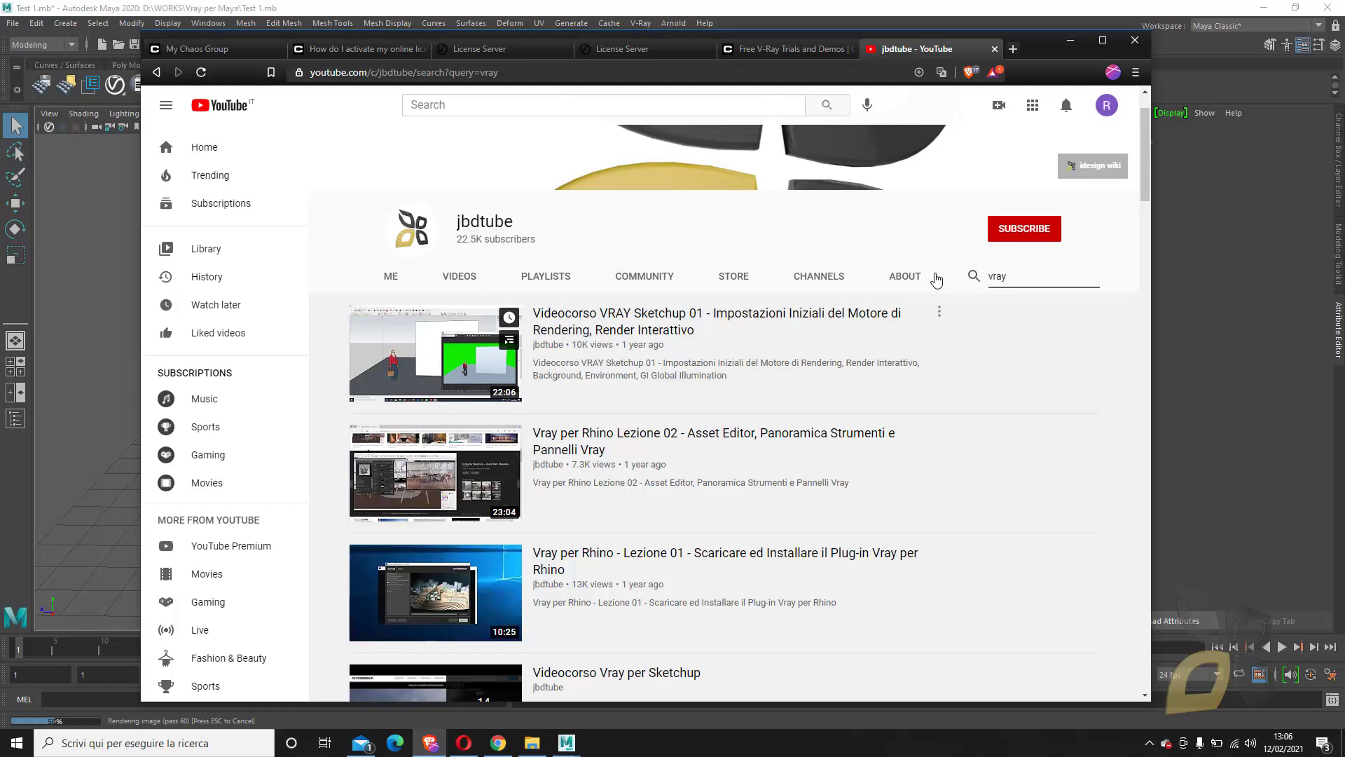
Open the jbdtube channel's Store tab via Community, showing its mugs and T-shirts.
{"action": "left_click", "coordinate": [634, 280]}
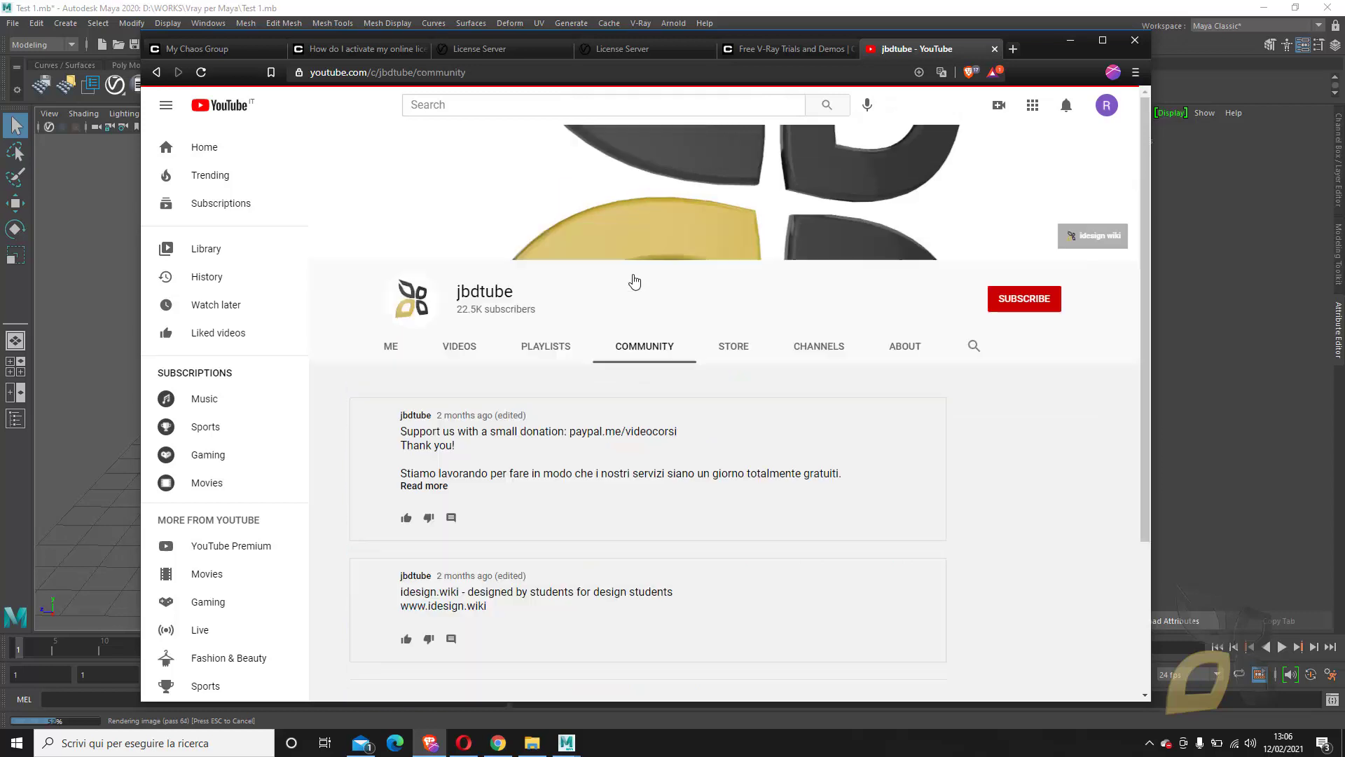
{"action": "left_click", "coordinate": [728, 350]}
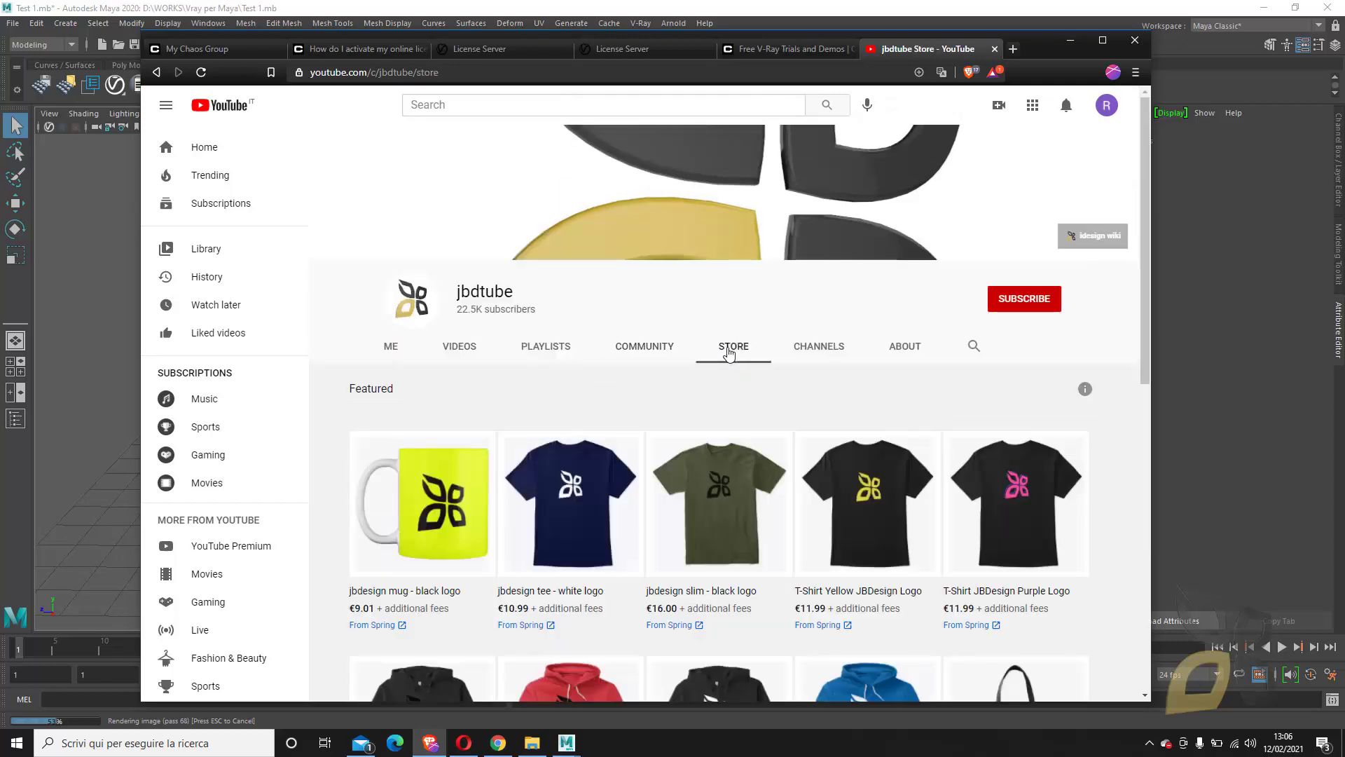